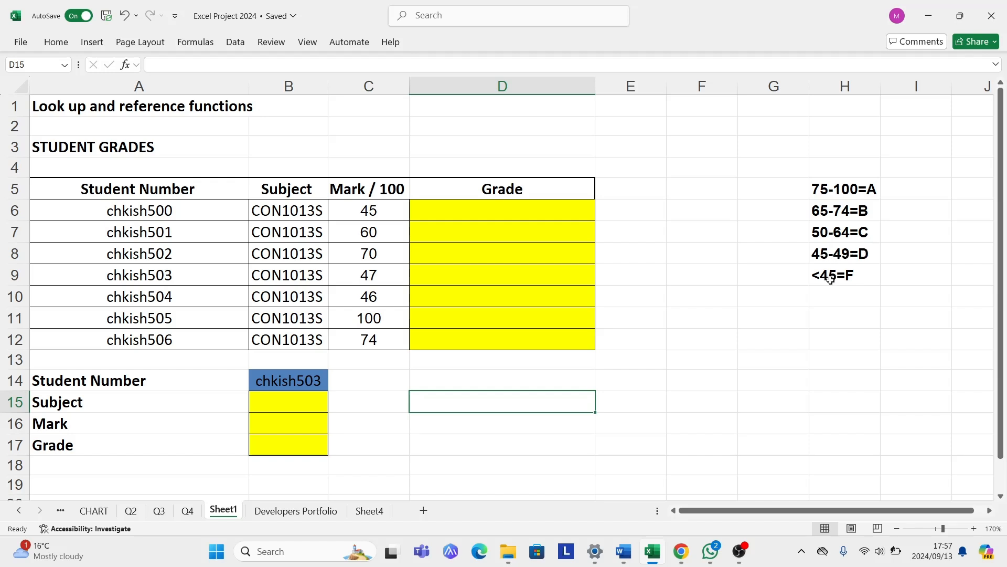
Enter grade A in D11 for the mark of 100 and grade B in D12 for the mark of 74
left_click(477, 215)
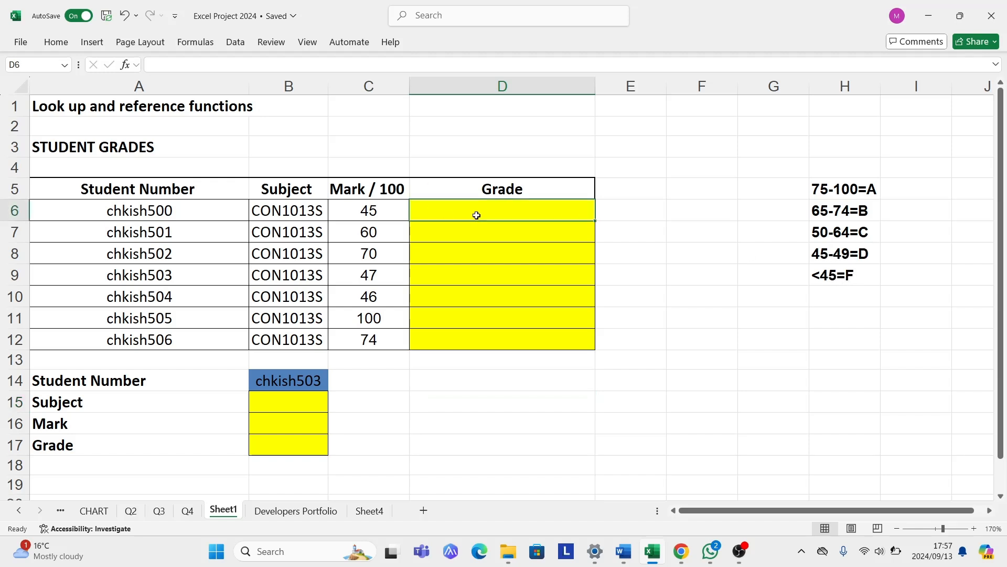
left_click(365, 317)
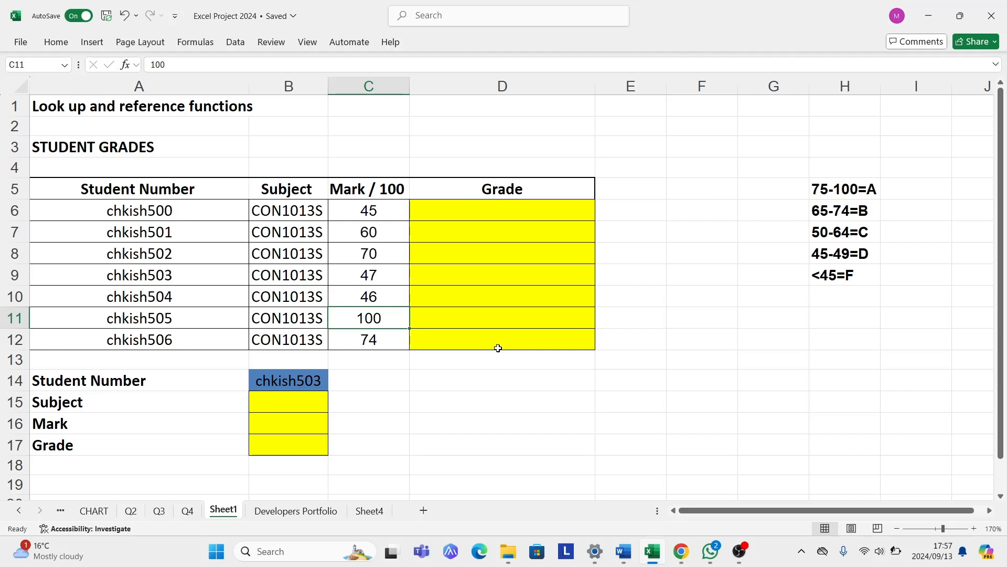
left_click(460, 321)
type("A")
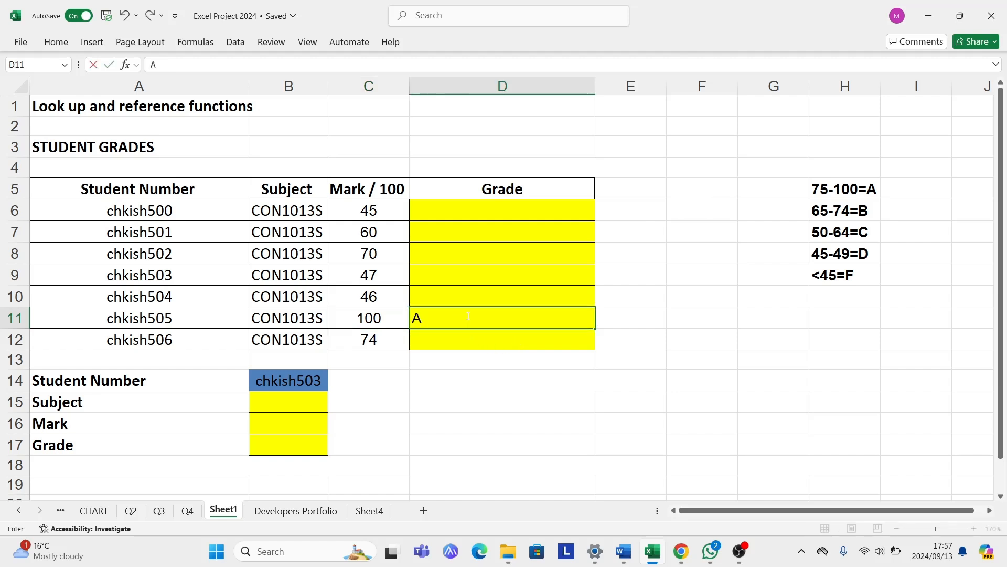
key("Return")
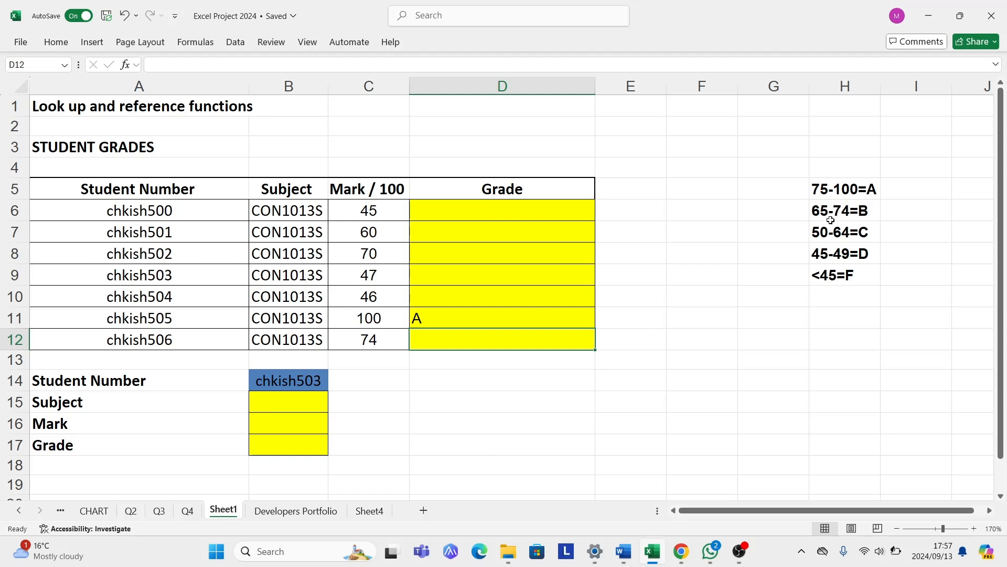
type("B")
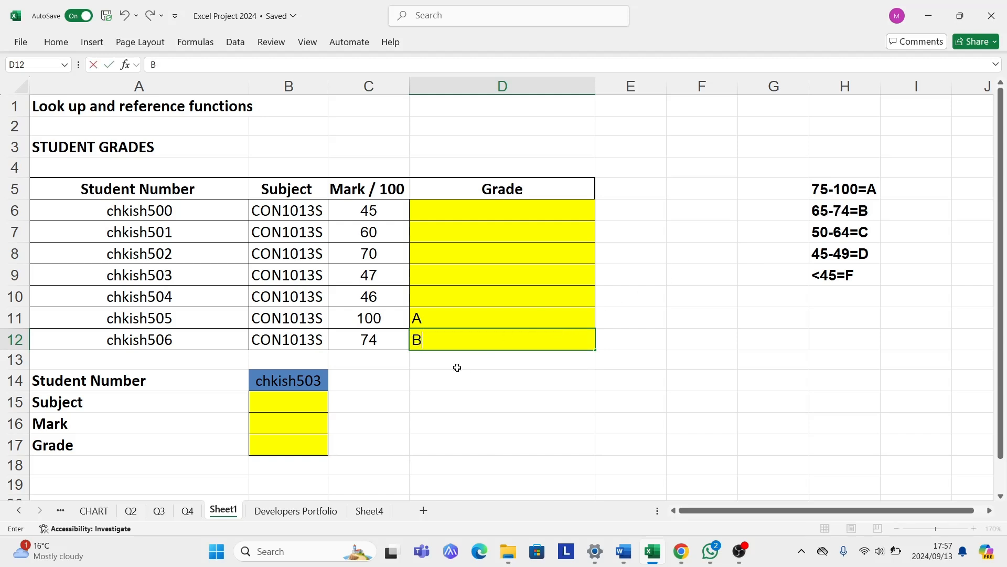
key("Return")
left_click(451, 390)
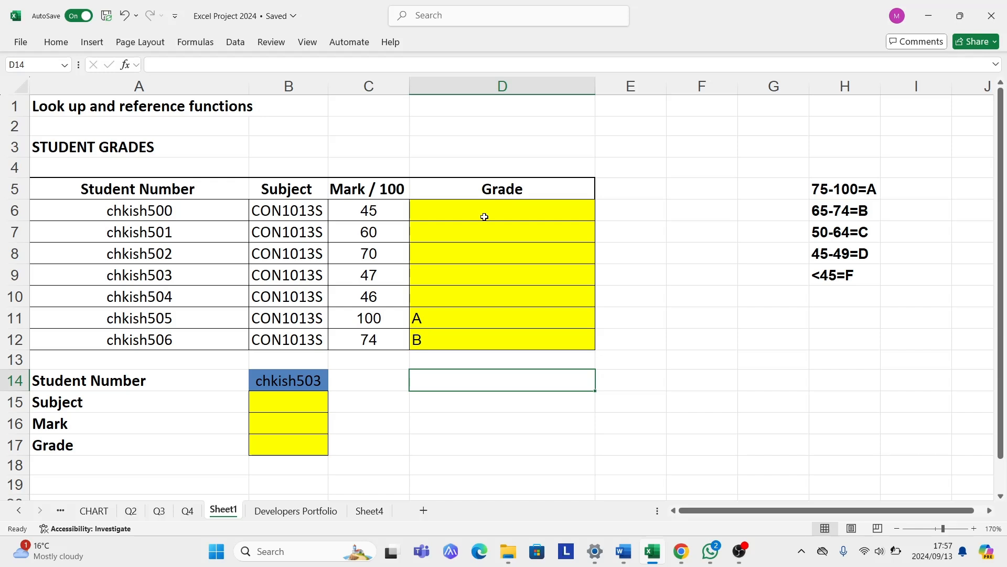
left_click(424, 408)
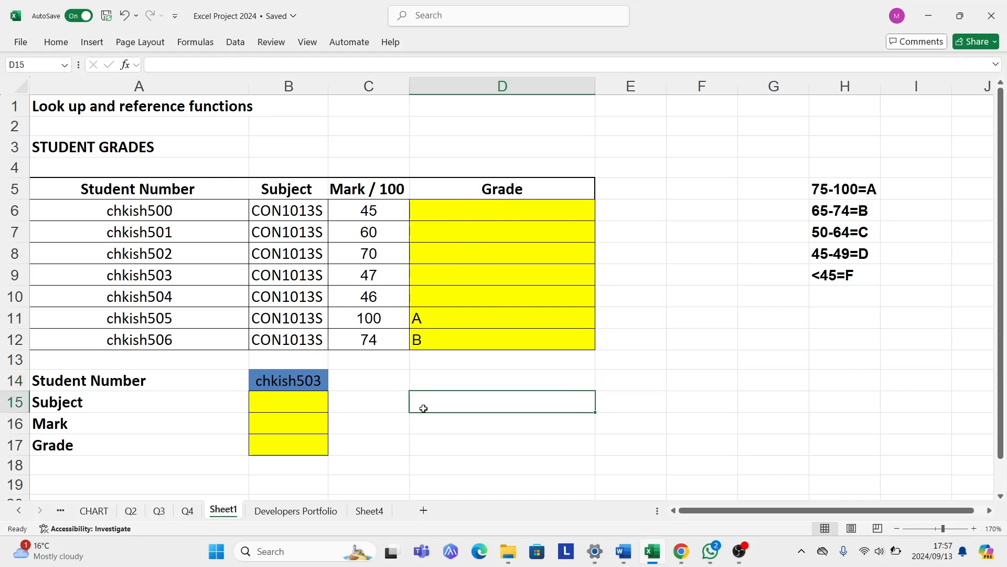
left_click(424, 377)
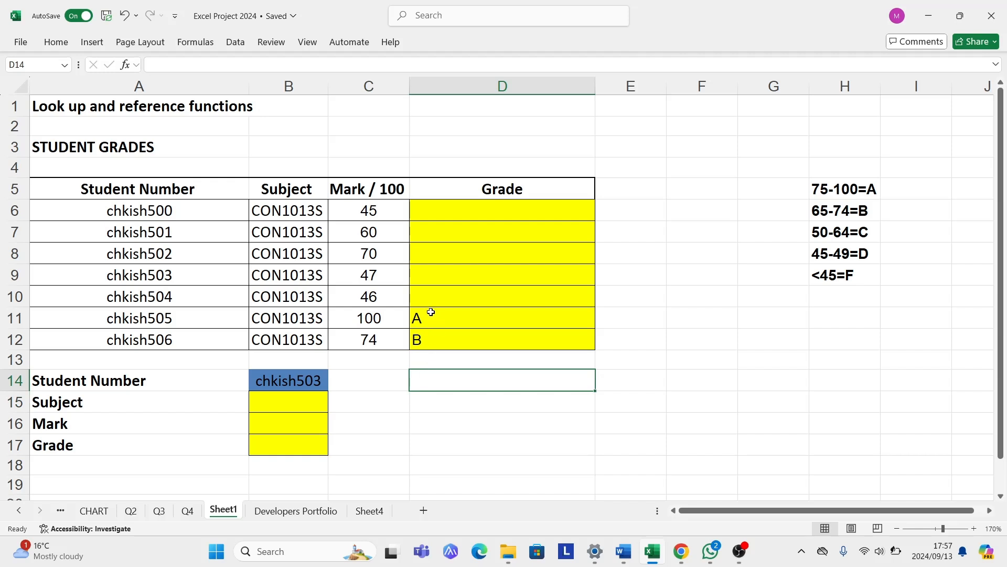
Clear the manually entered grades from D11:D12
left_click_drag(430, 312, 434, 346)
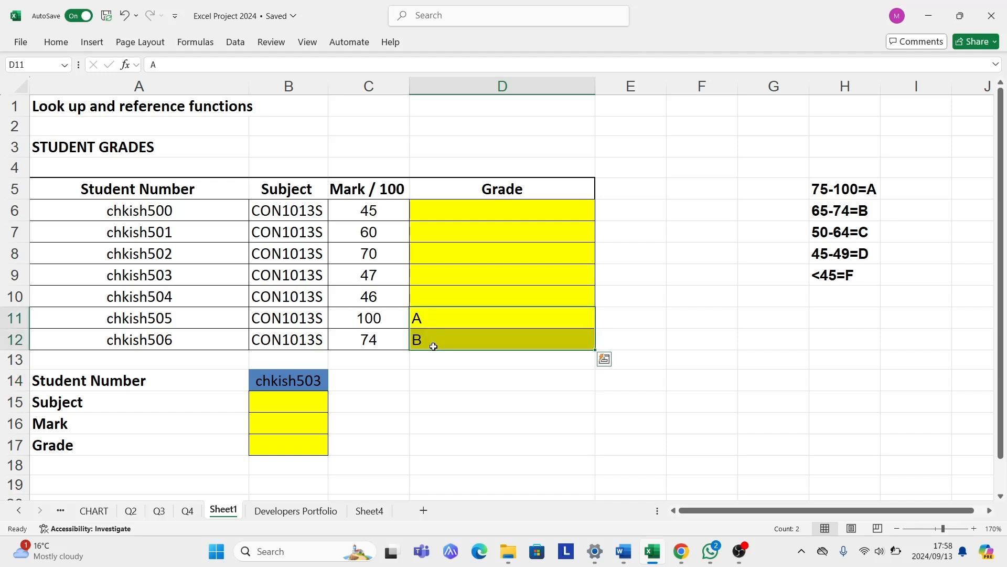
key("Delete")
Start an IFS formula in D6 whose first condition C6>75 returns "A", using semicolons as separators
left_click(440, 211)
double_click(458, 213)
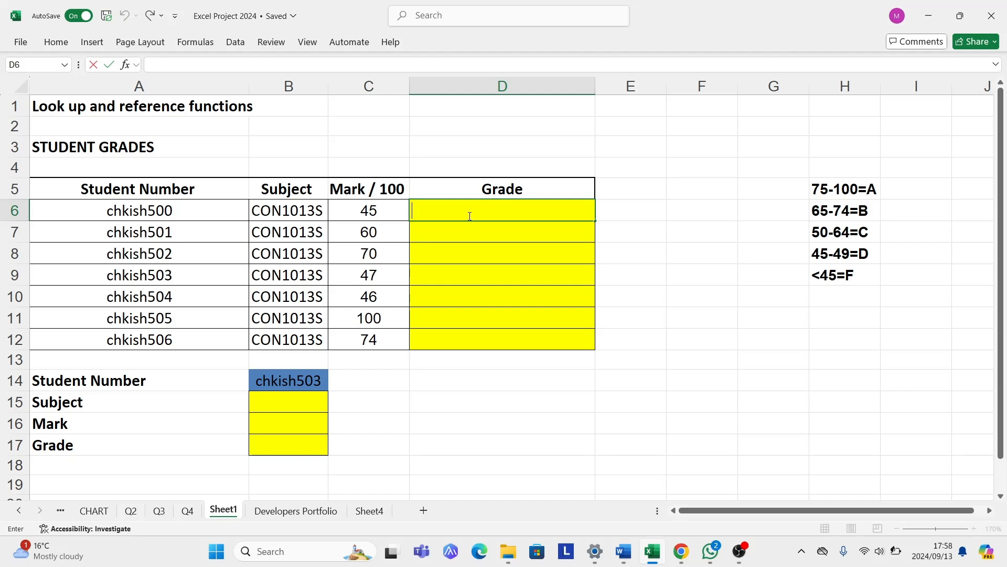
type("=IFS")
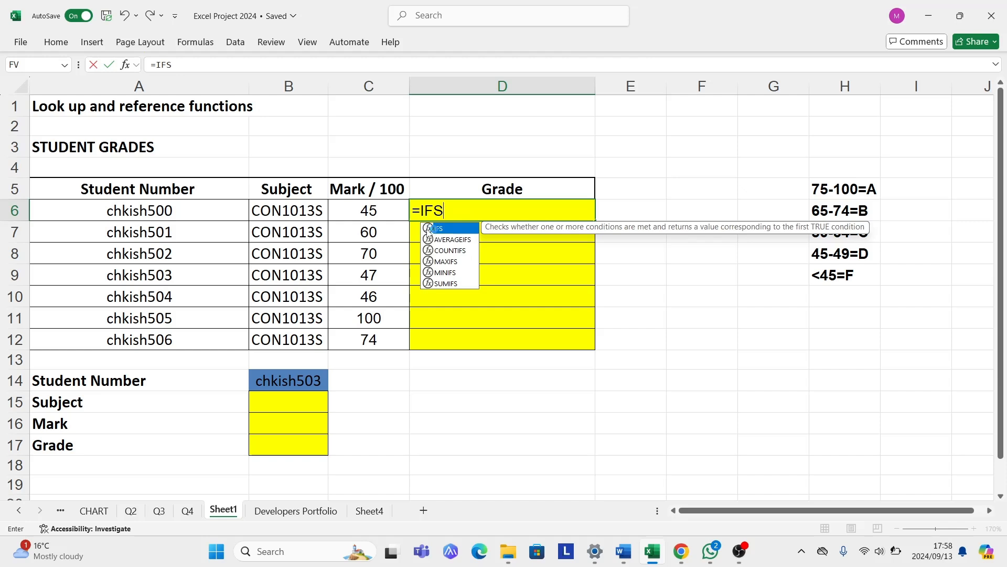
type("(")
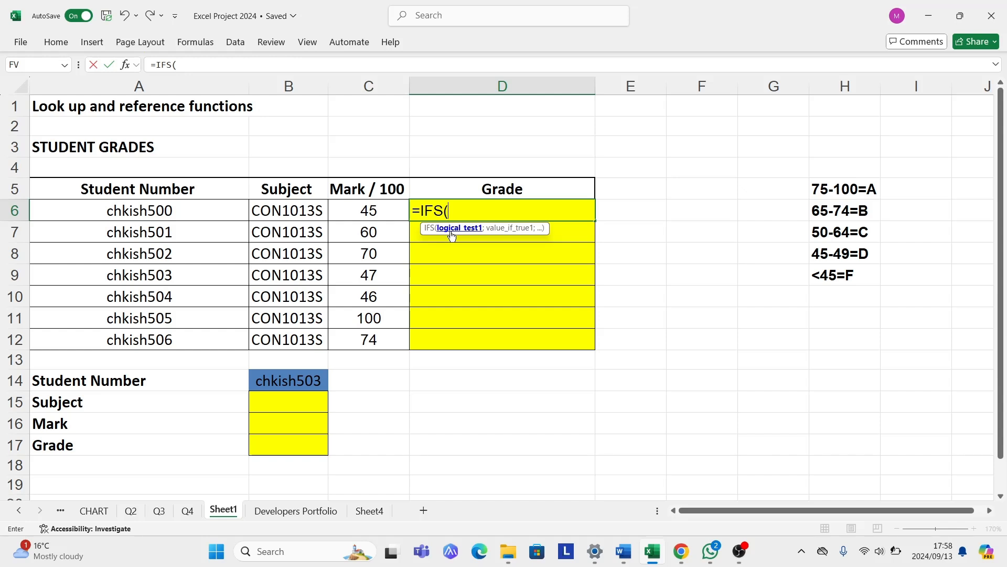
left_click(385, 210)
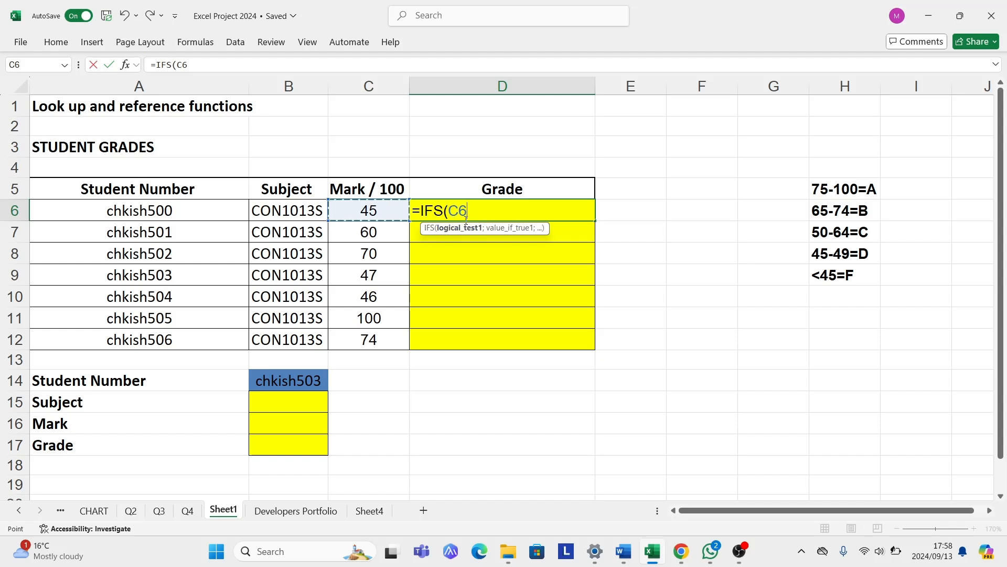
type(">75;")
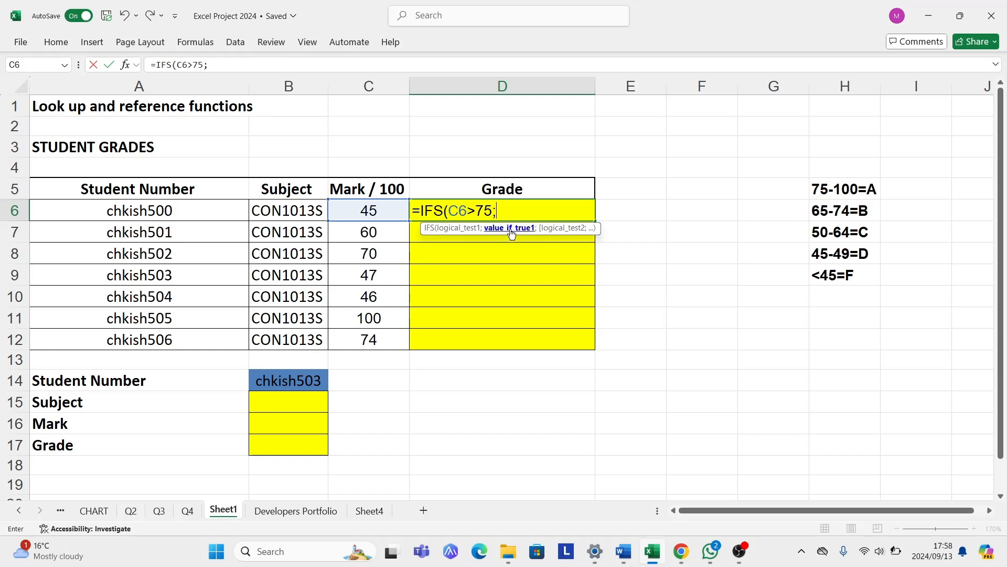
type("\"A\";")
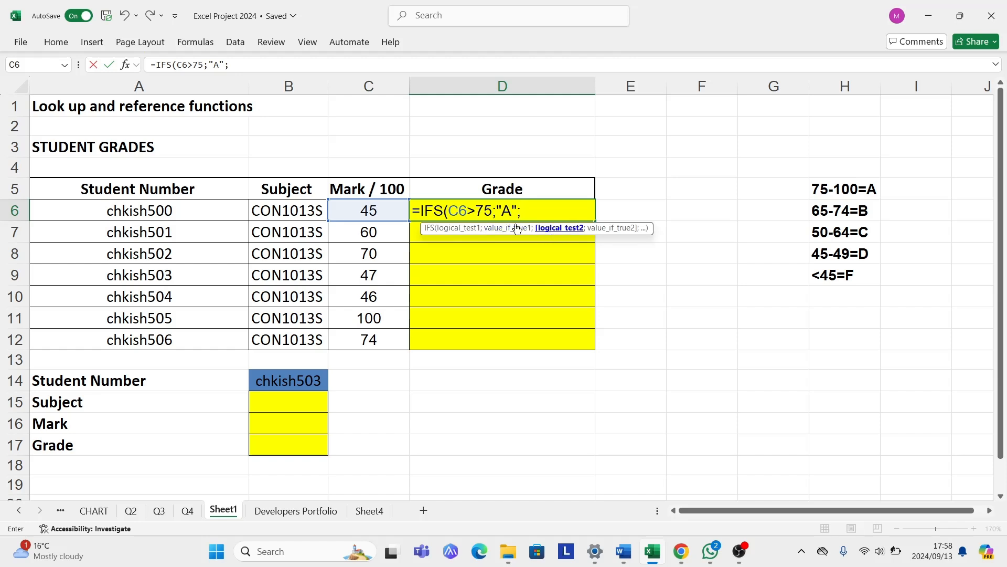
Add a second condition to the IFS formula in D6: C6>=65 returns "B"
left_click(386, 212)
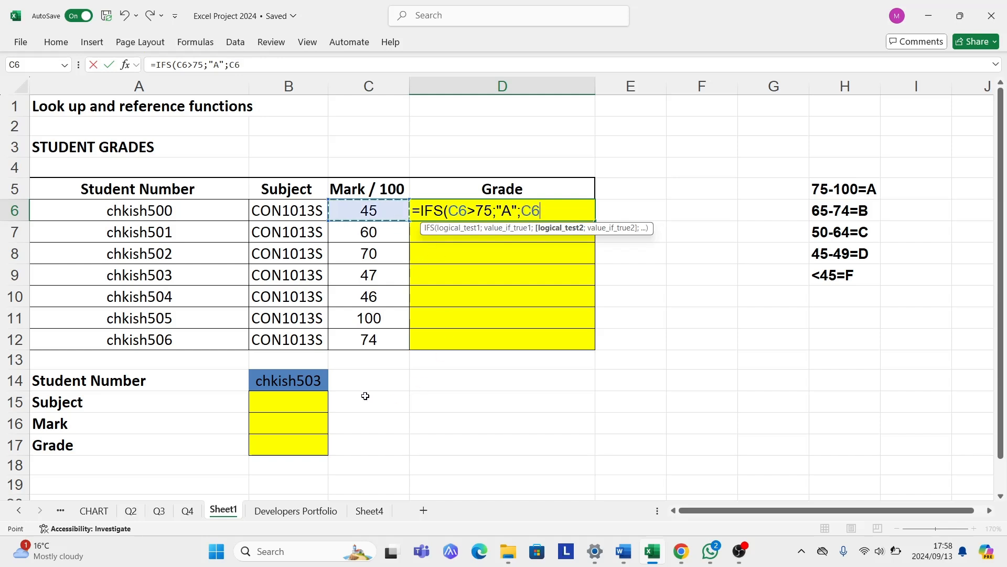
type(">=")
type("65;")
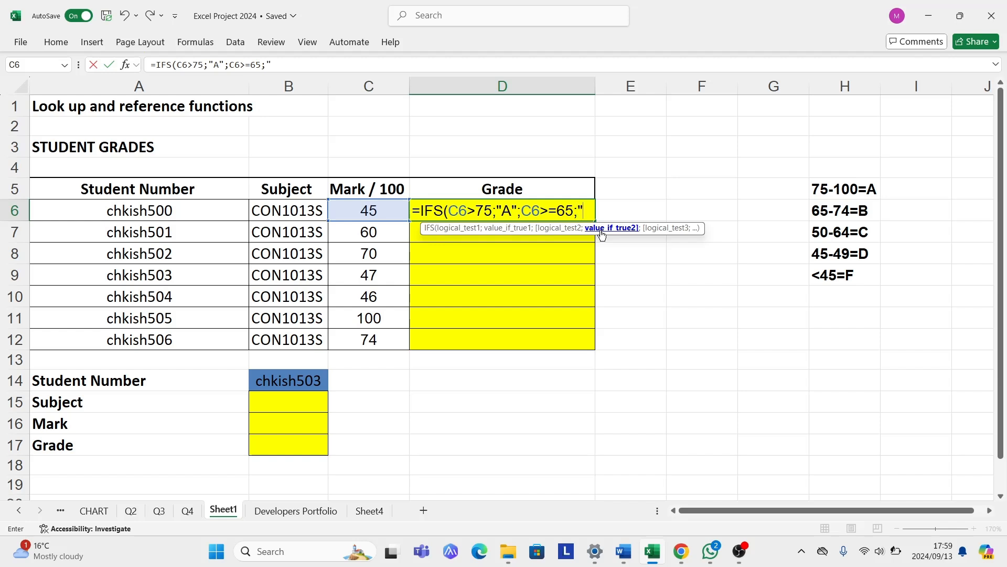
type("\"B\"")
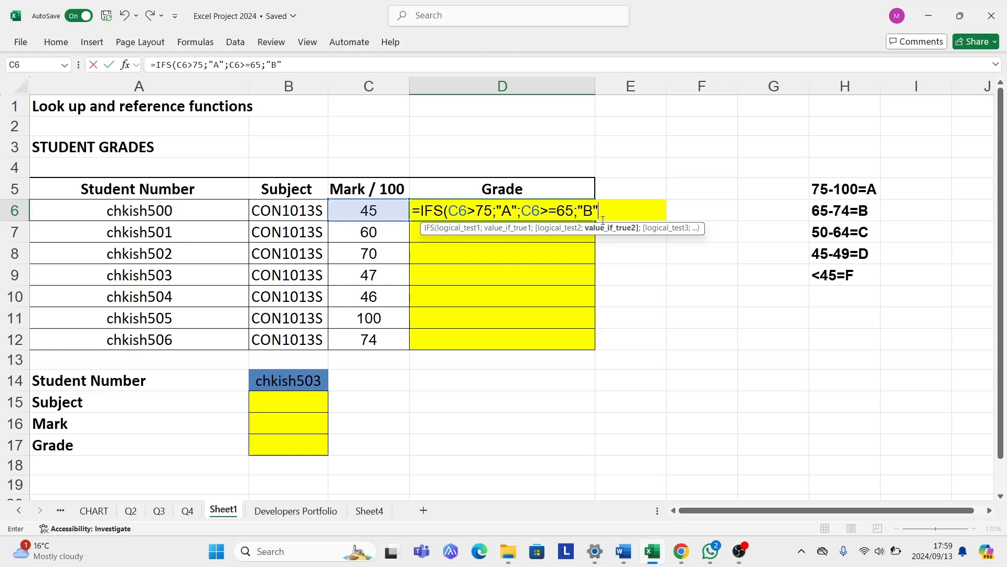
type(";")
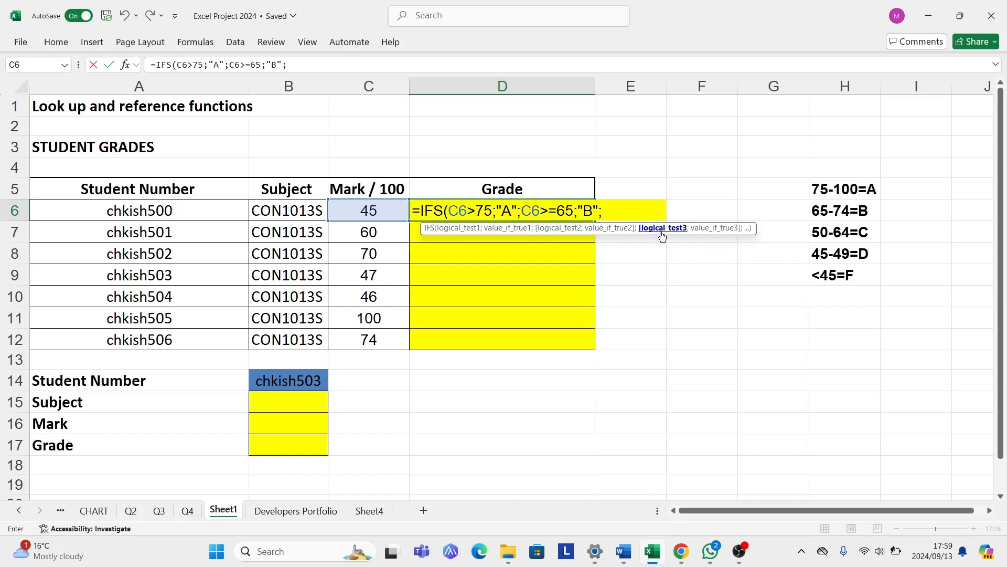
Add a third condition to the IFS formula in D6: C6>=50 returns "C"
left_click(371, 210)
type(">=")
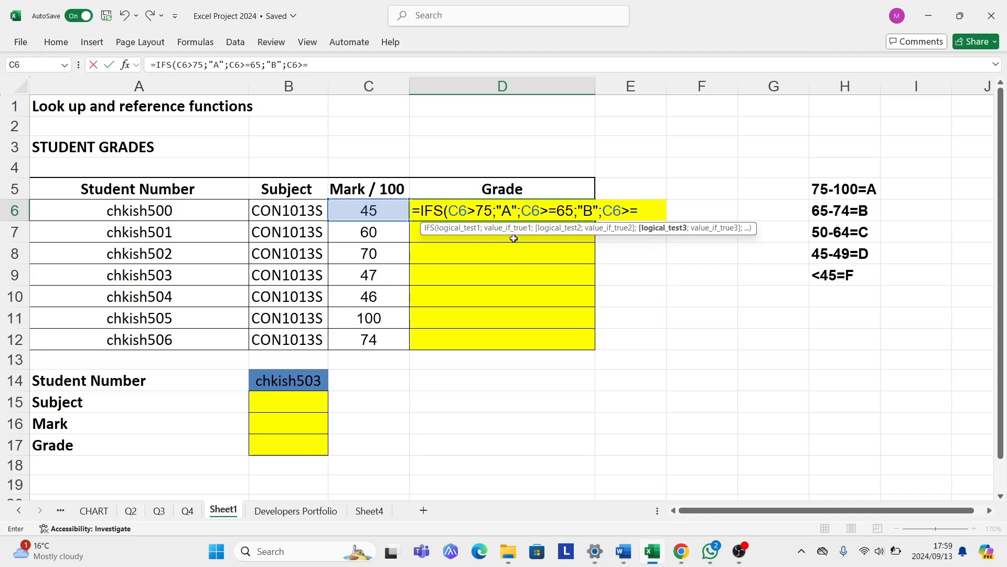
type("50;")
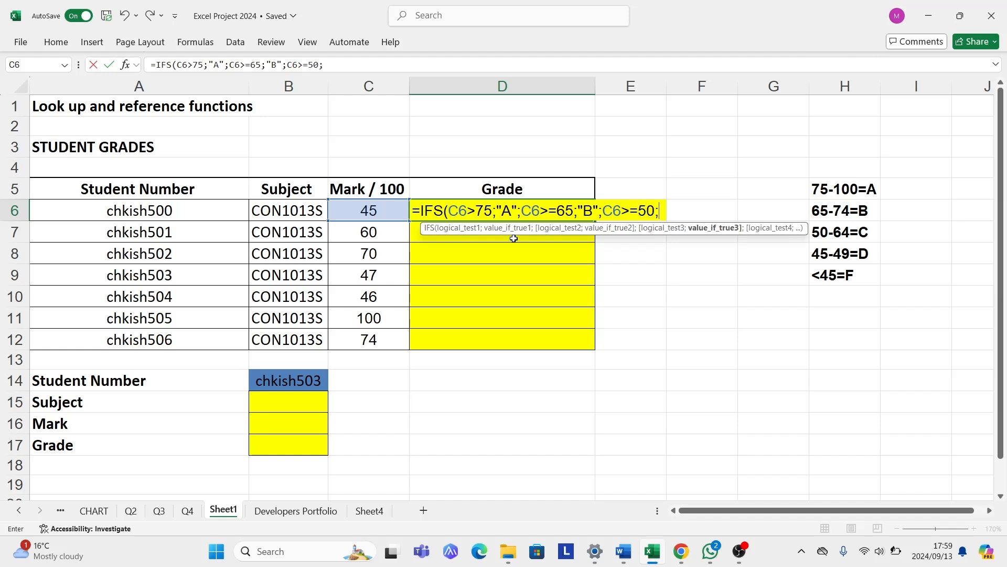
type("\"C\"")
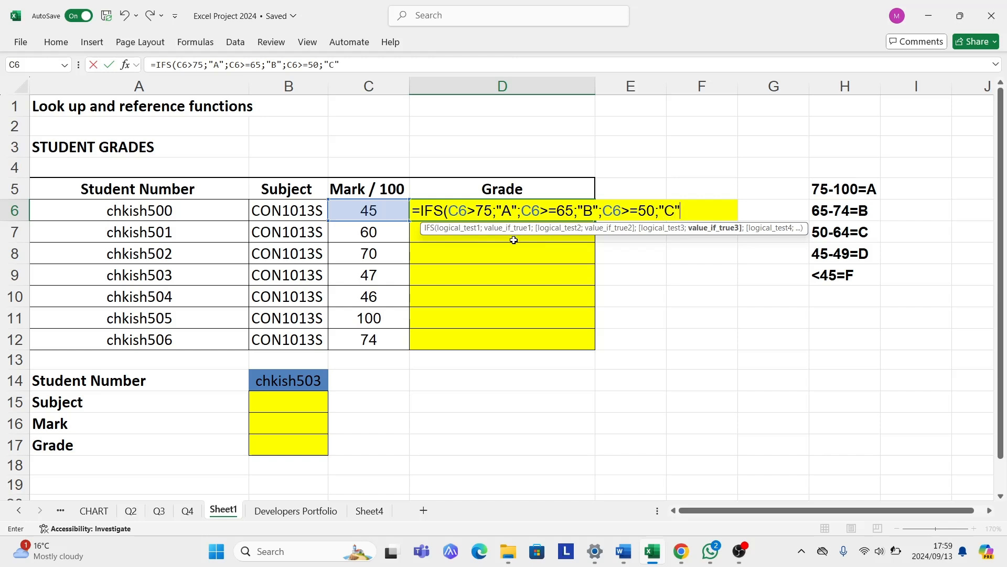
type(";")
Add a fourth condition to the IFS formula in D6: C6>=45 returns "D"
left_click(382, 210)
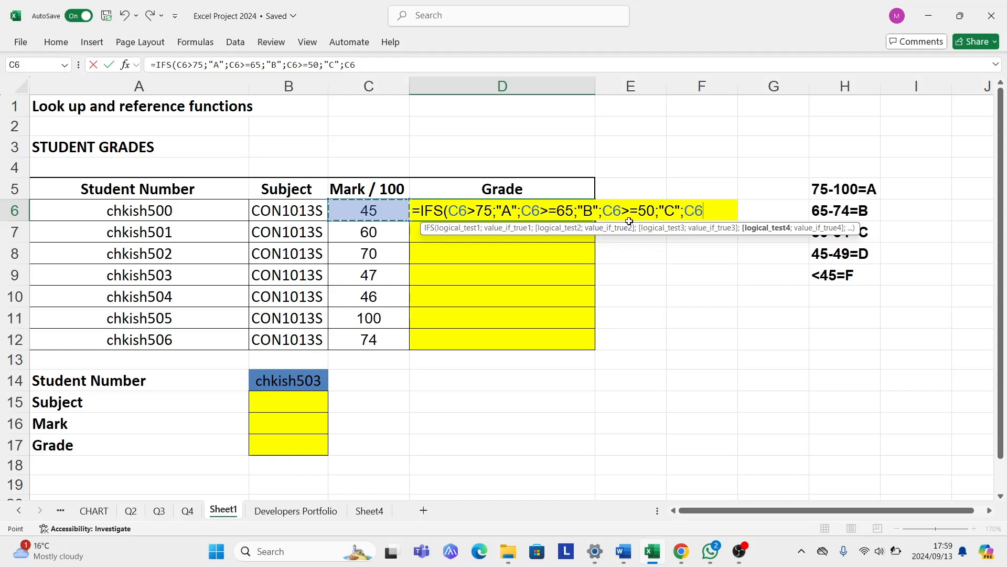
type(">=45")
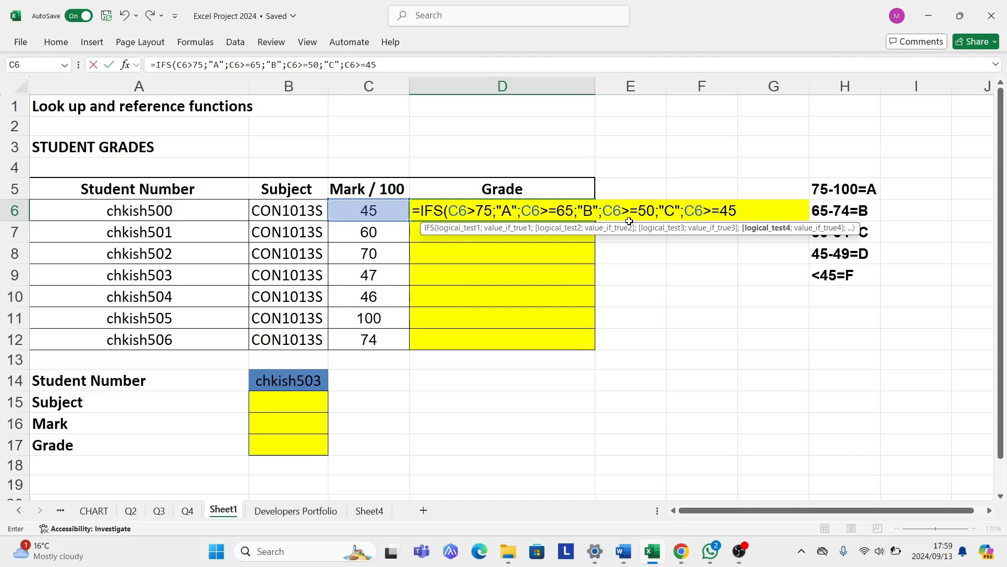
type(";\"")
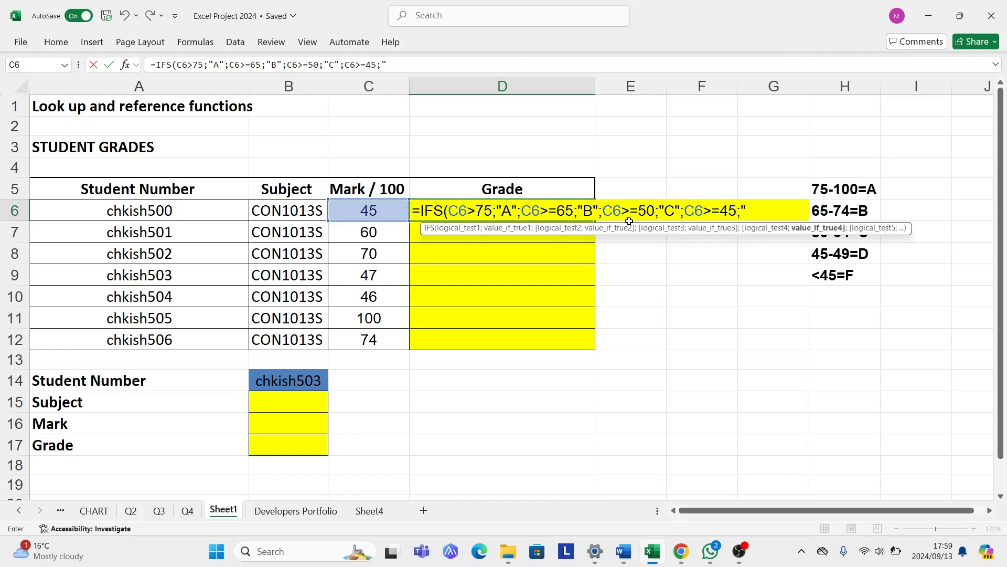
type("D\";")
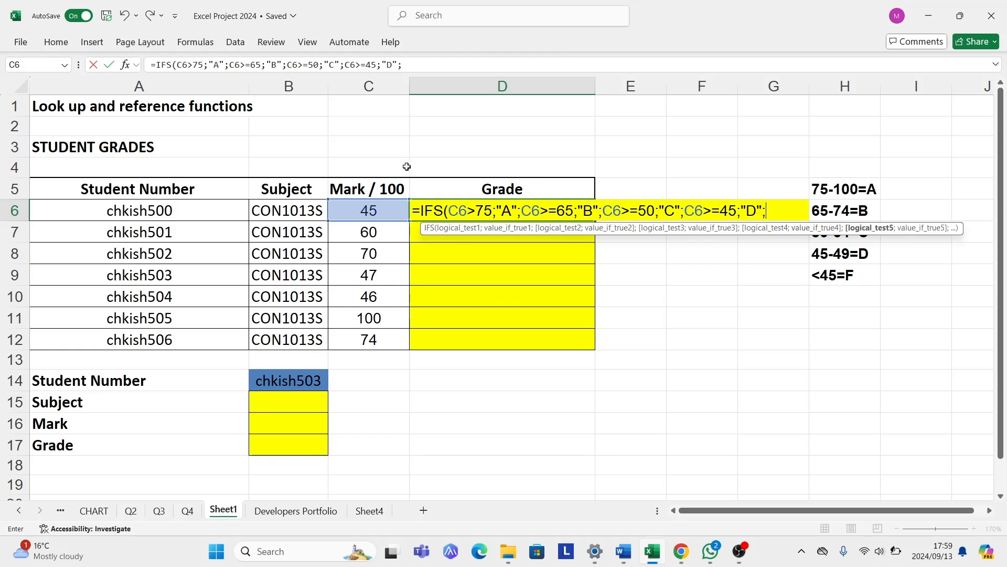
Complete the IFS formula in D6 with the final condition C6<45 returning "F" and enter it
left_click(371, 211)
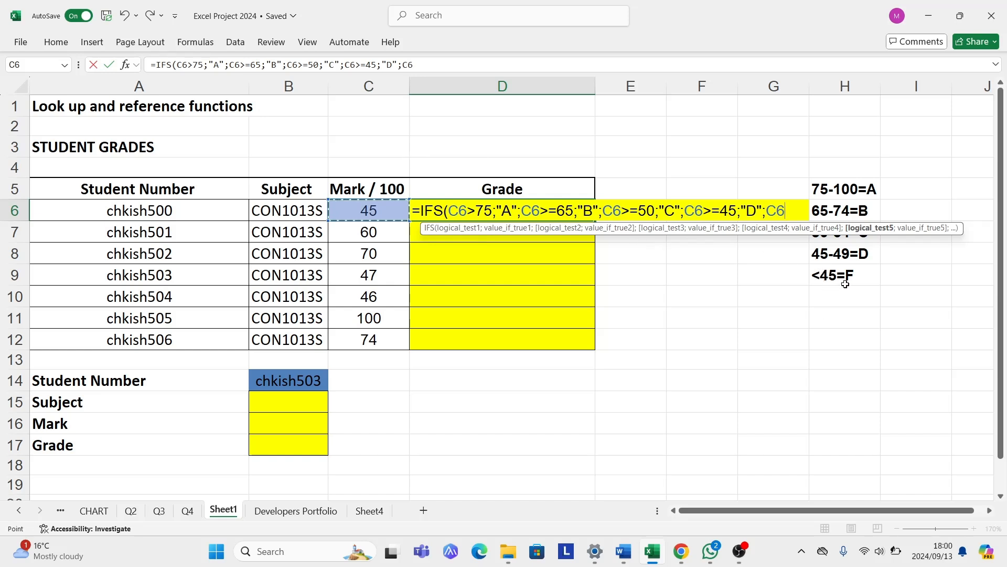
type("<45")
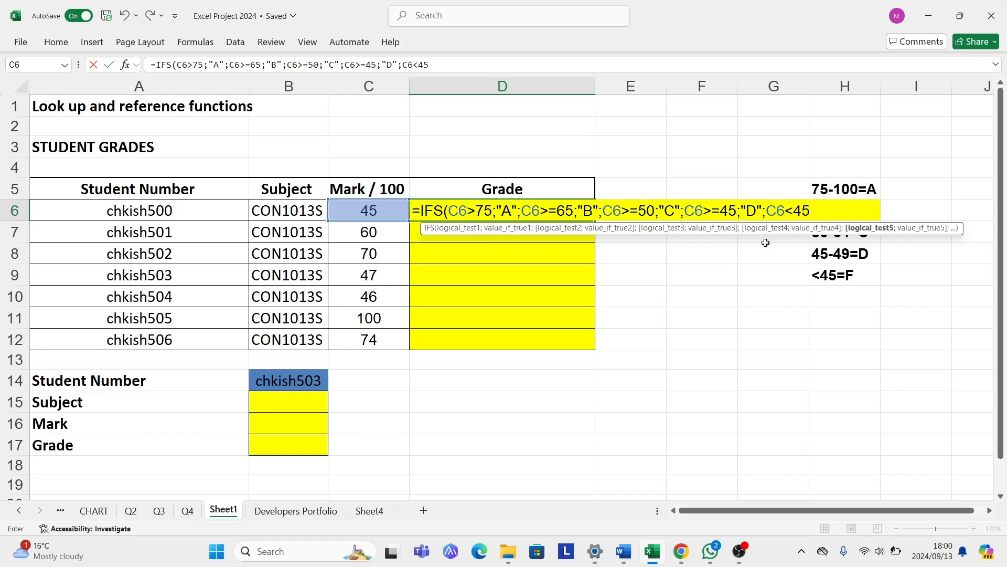
type(";")
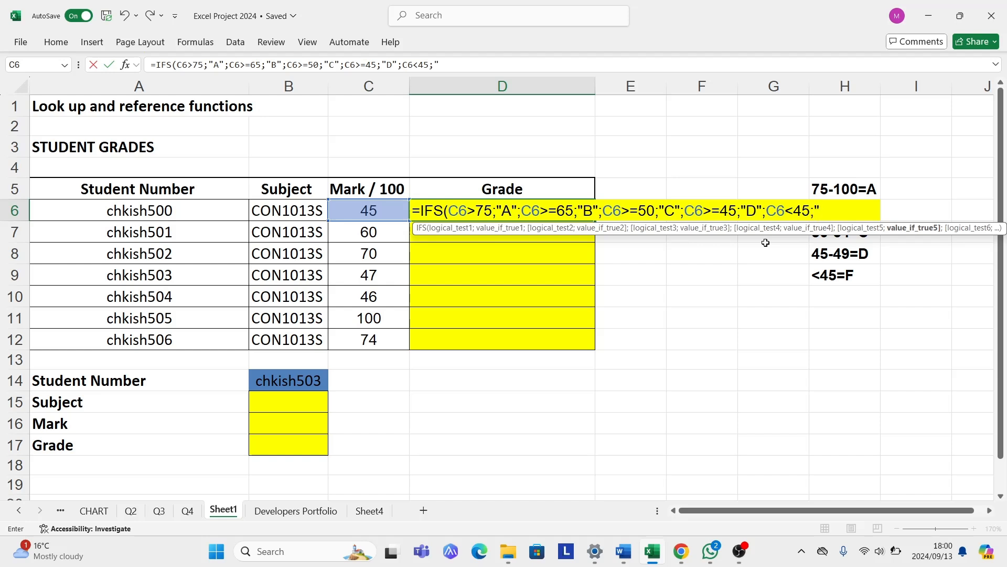
type("\"F\")")
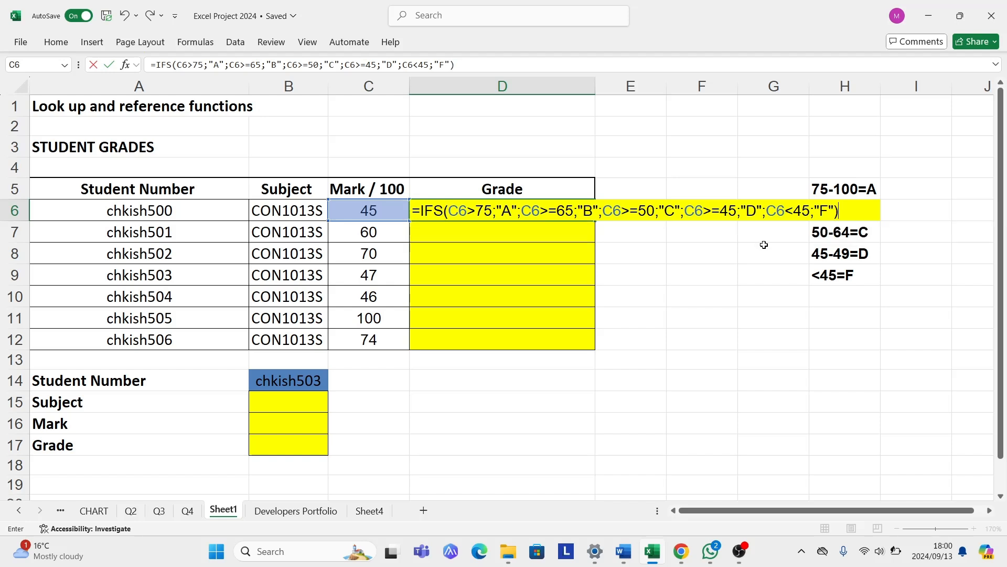
key("Return")
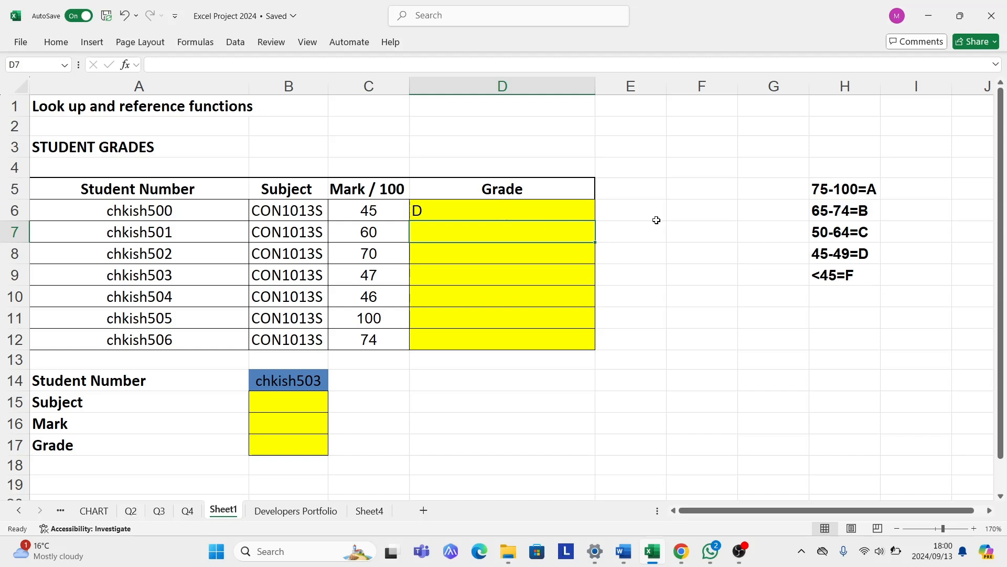
Fill the grade formula from D6 down through D12 for the remaining students
left_click(576, 210)
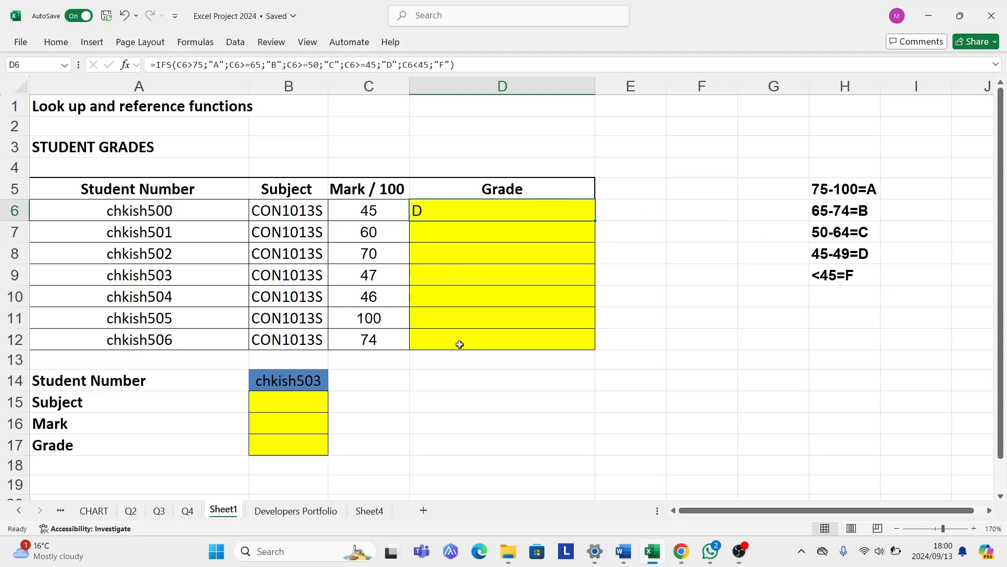
double_click(595, 222)
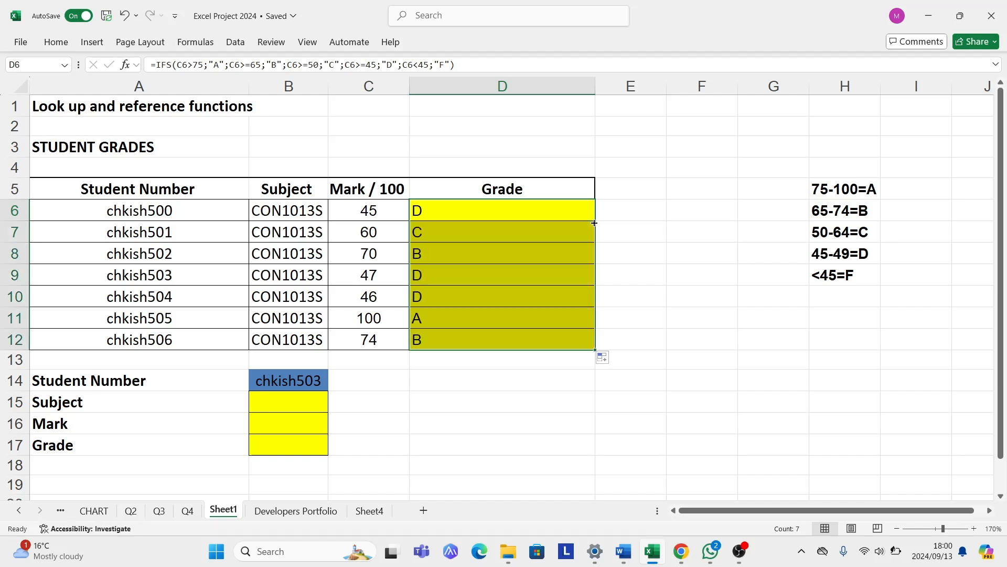
left_click(534, 424)
left_click(638, 245)
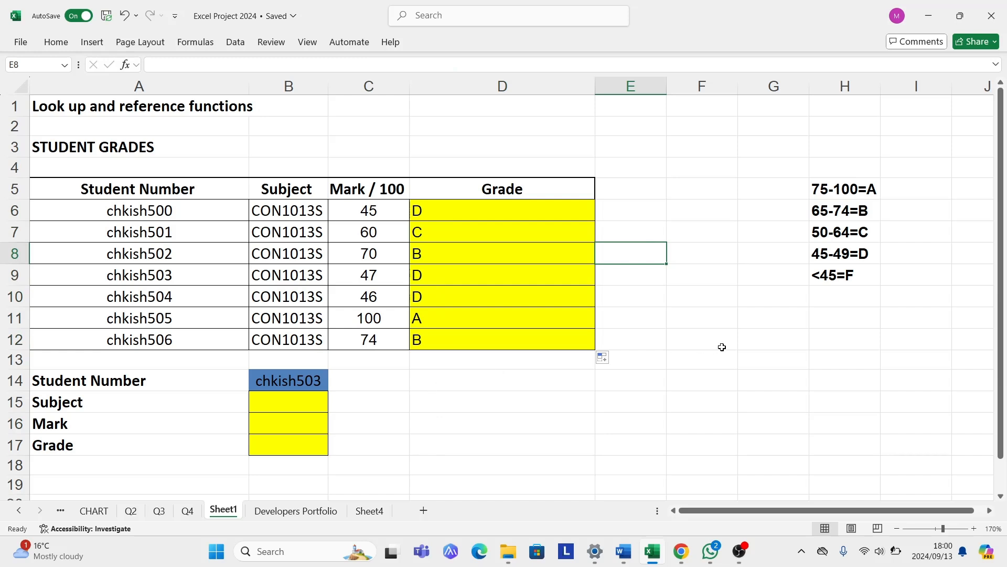
left_click(285, 397)
left_click(284, 445)
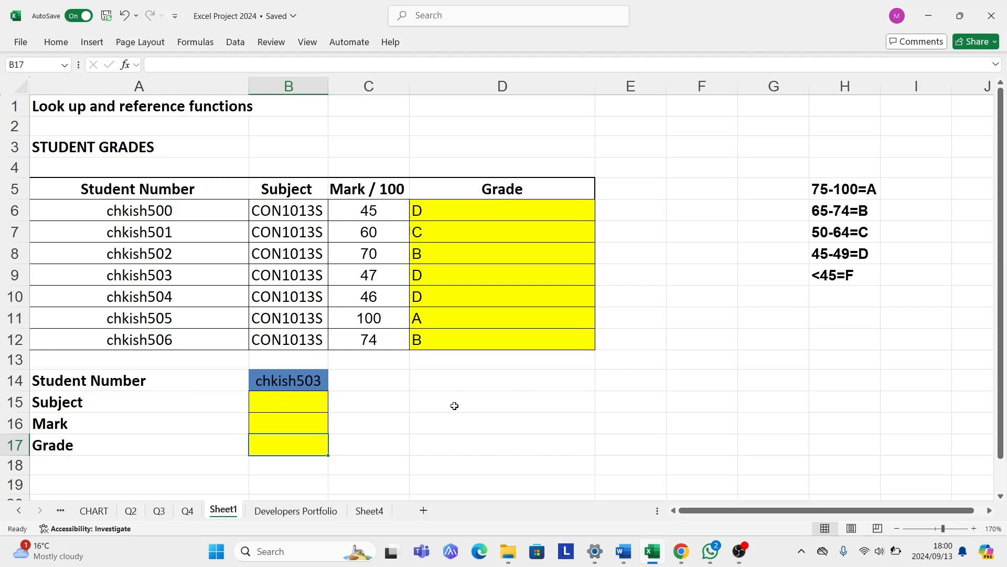
left_click(282, 406)
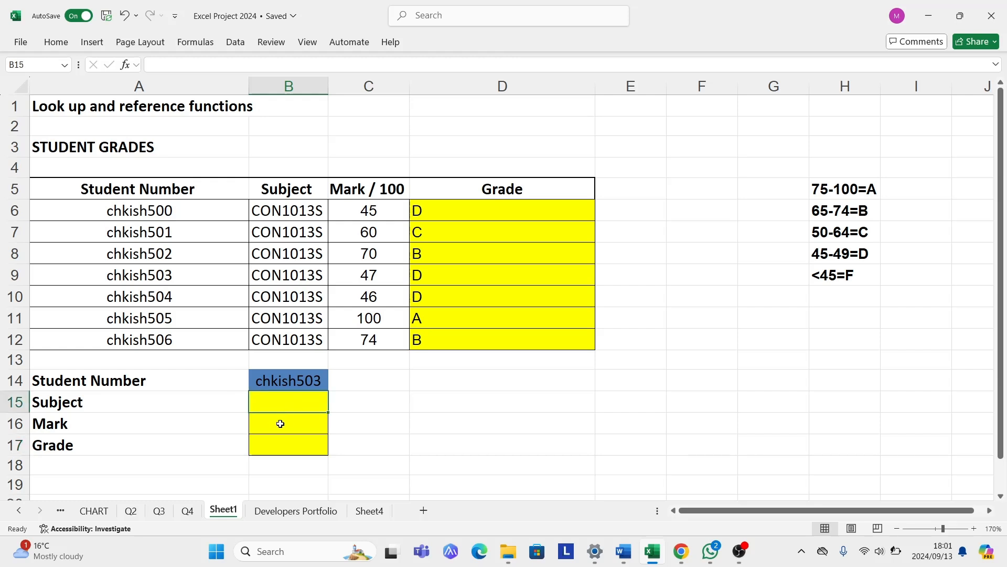
left_click(279, 422)
left_click(270, 445)
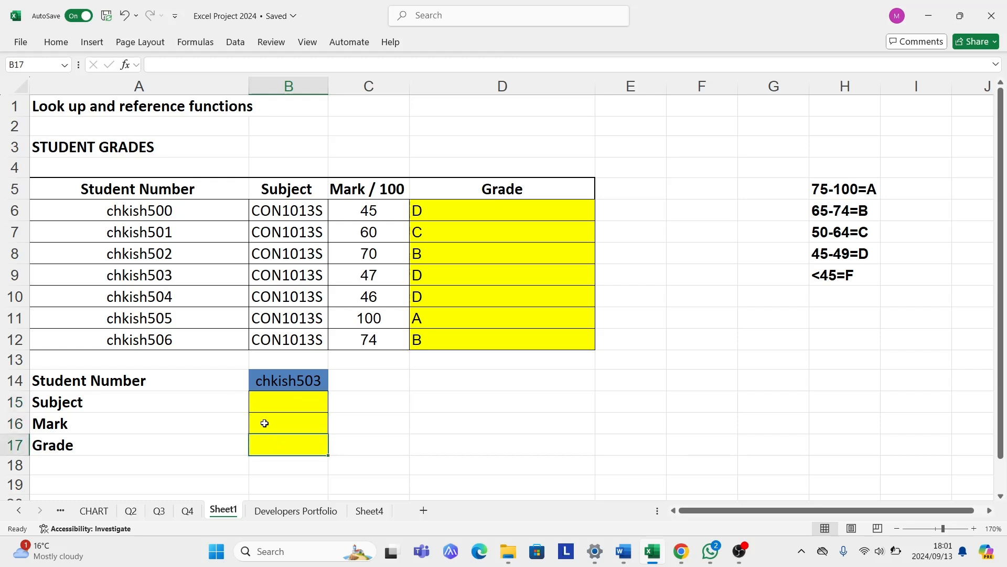
left_click(279, 386)
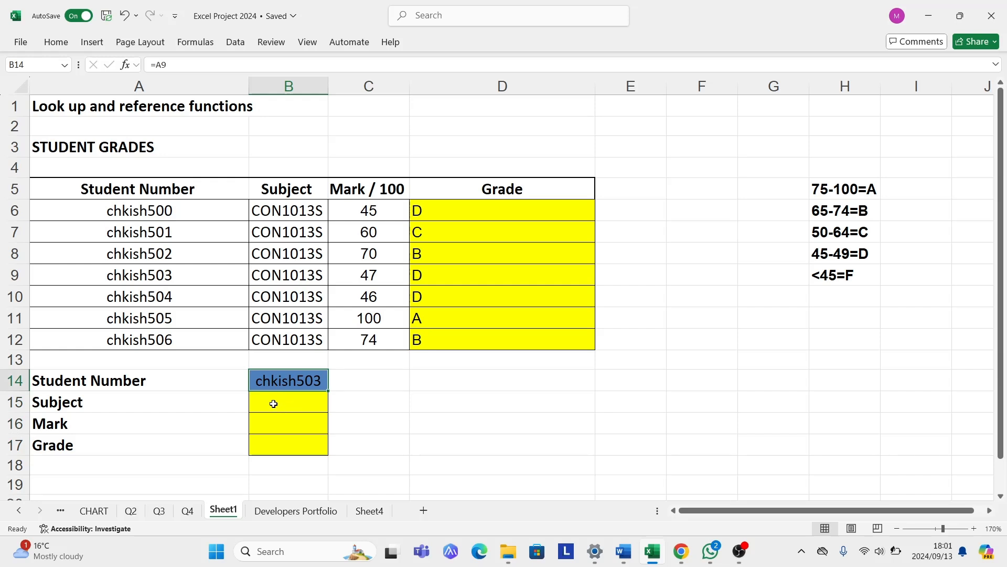
Start a VLOOKUP formula in B15 for the subject, with lookup value B14 and table array A5:D12
double_click(274, 404)
type("=VLOO")
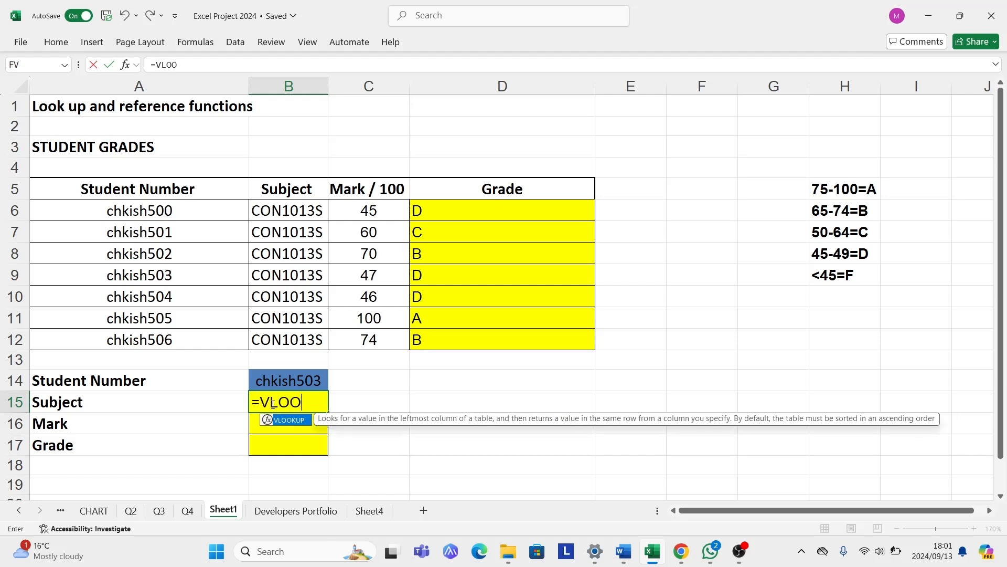
double_click(267, 420)
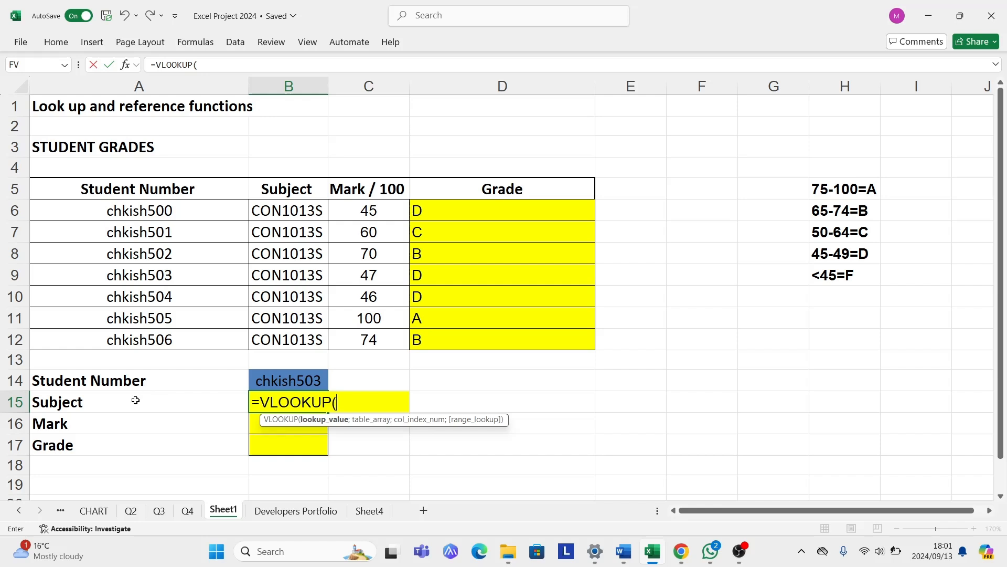
left_click(281, 384)
type(";")
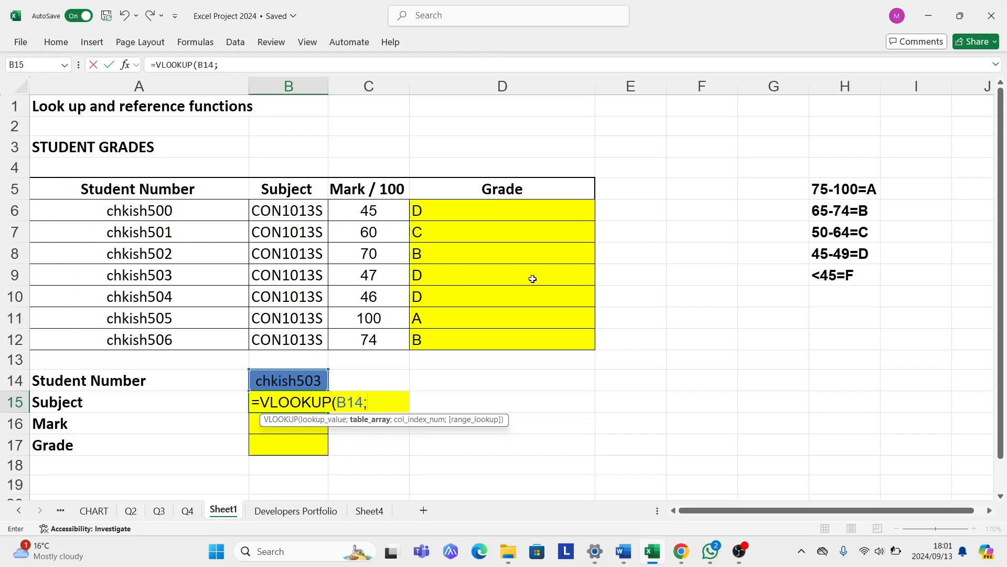
left_click_drag(67, 185, 580, 344)
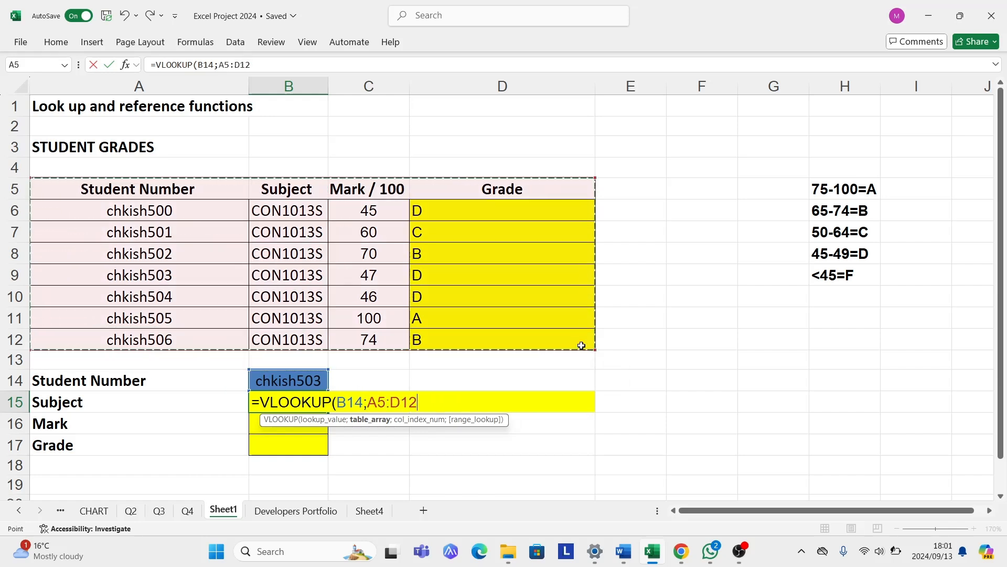
type(";")
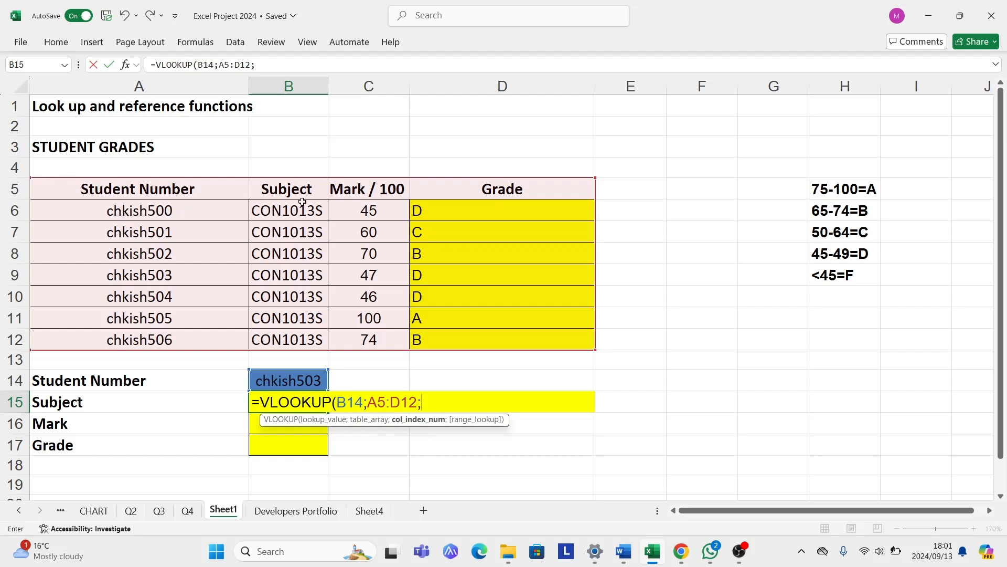
Complete the subject VLOOKUP in B15 with column index 2 and exact match FALSE, and enter it
type("2;")
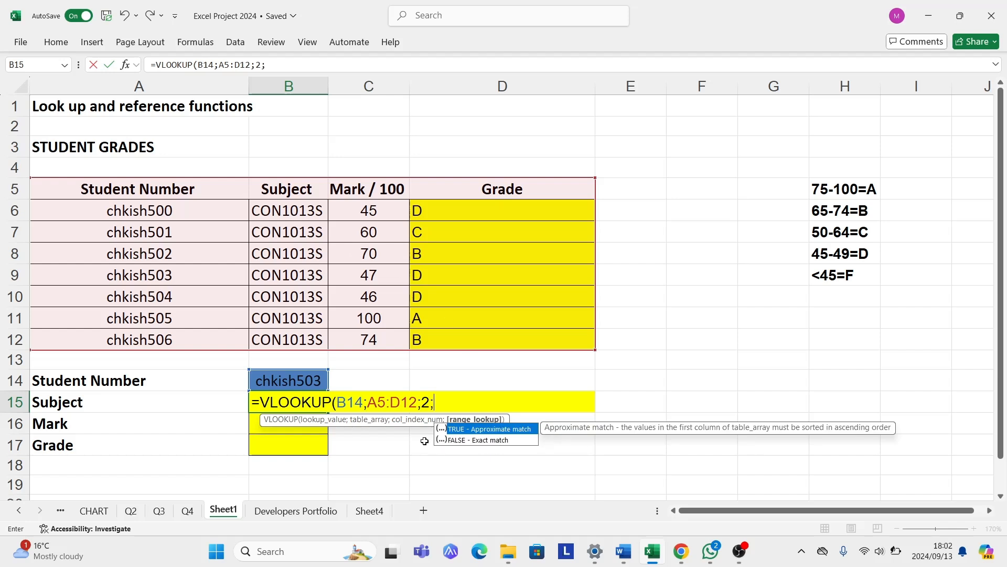
double_click(451, 440)
type(")")
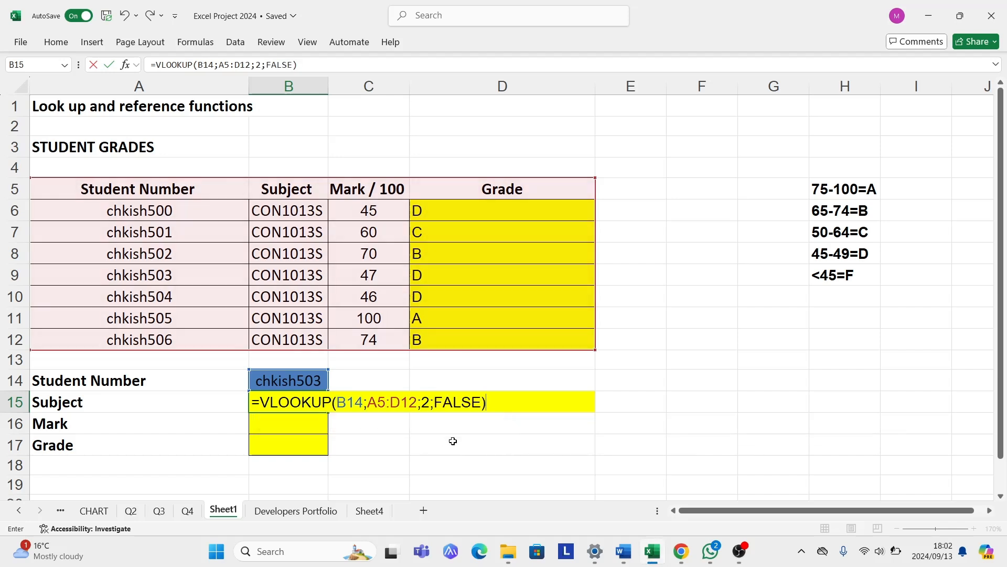
key("Return")
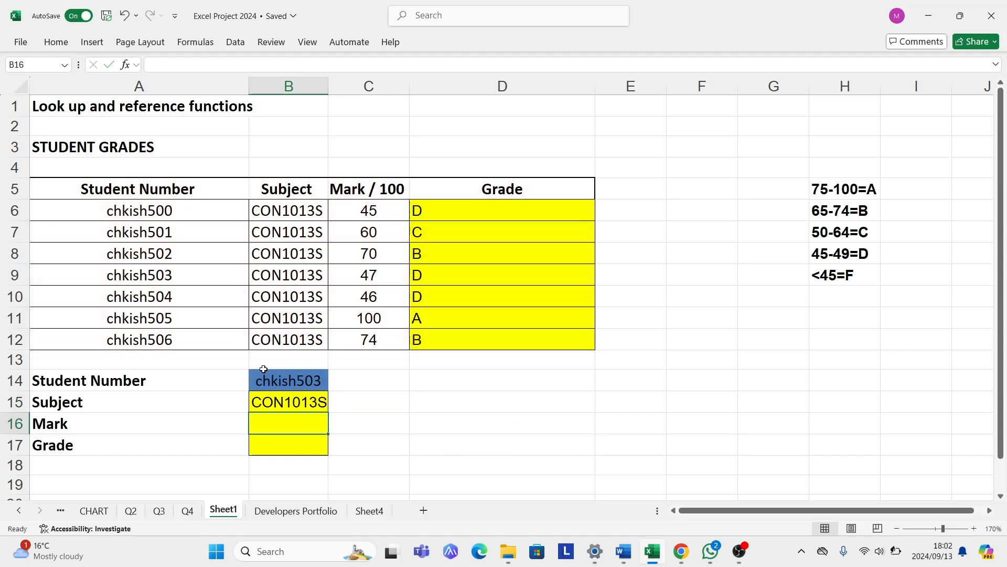
left_click(292, 403)
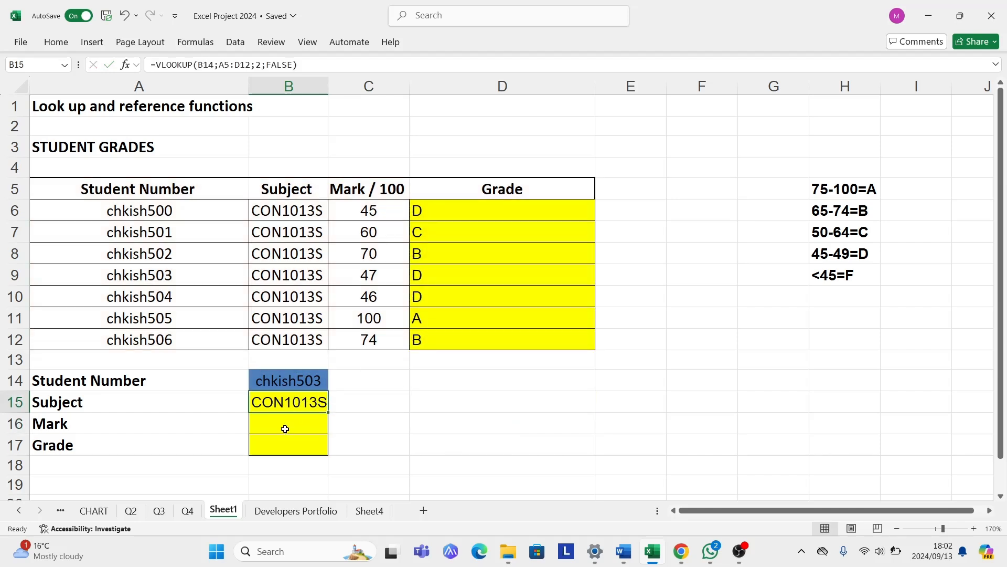
Start a VLOOKUP formula in B16 for the mark, with lookup value B14 and table array A5:D12
left_click(284, 427)
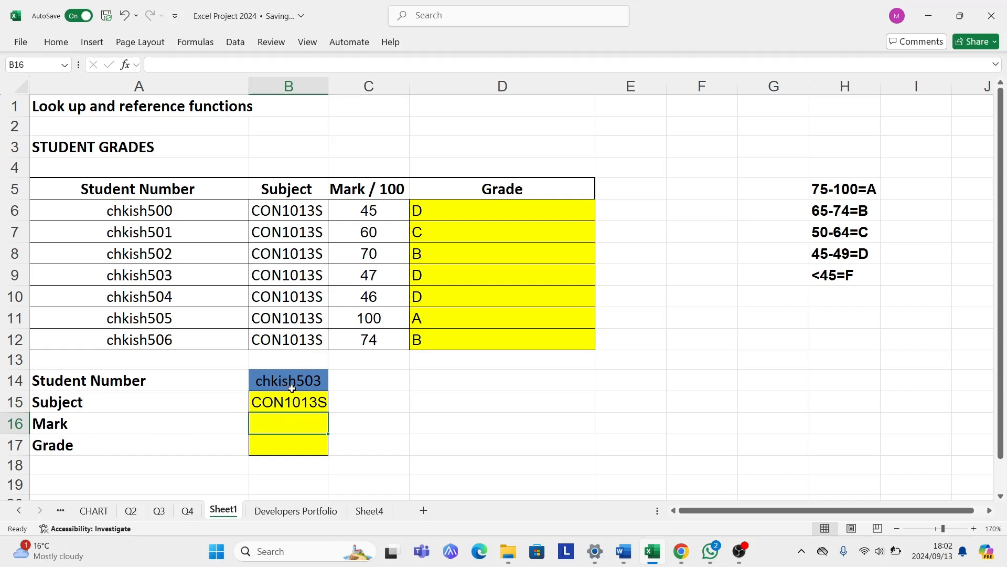
double_click(294, 424)
type("=VLOO")
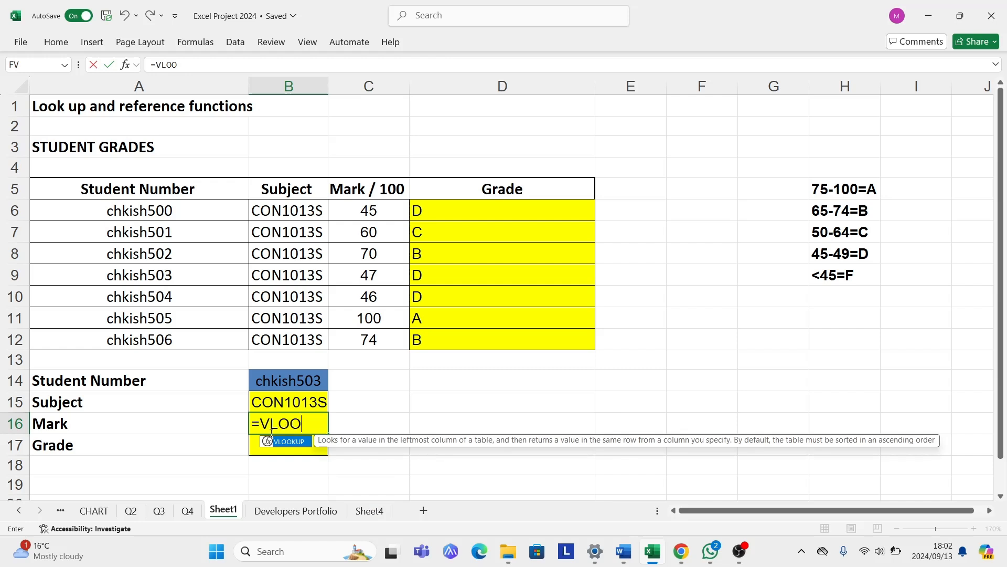
double_click(271, 443)
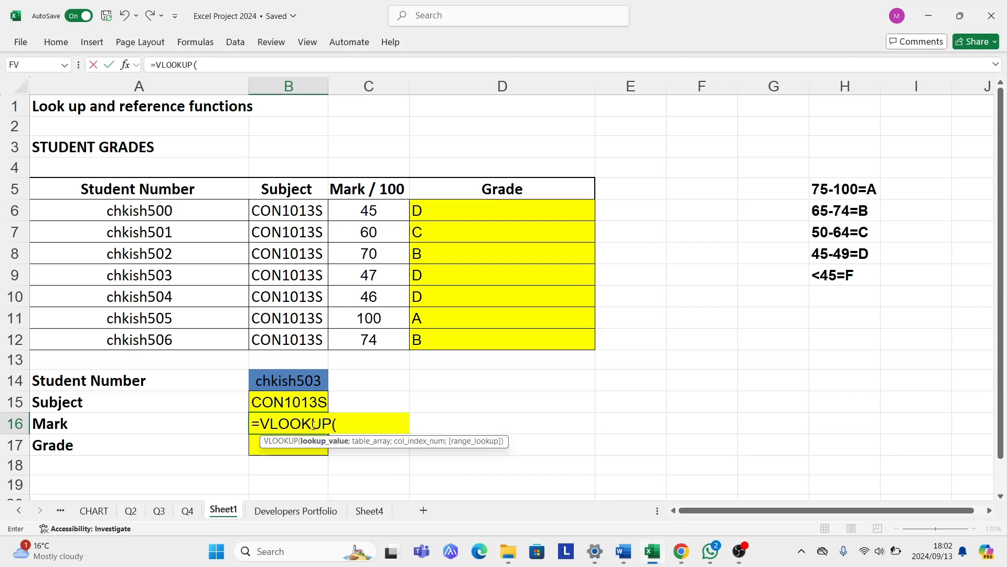
left_click(278, 382)
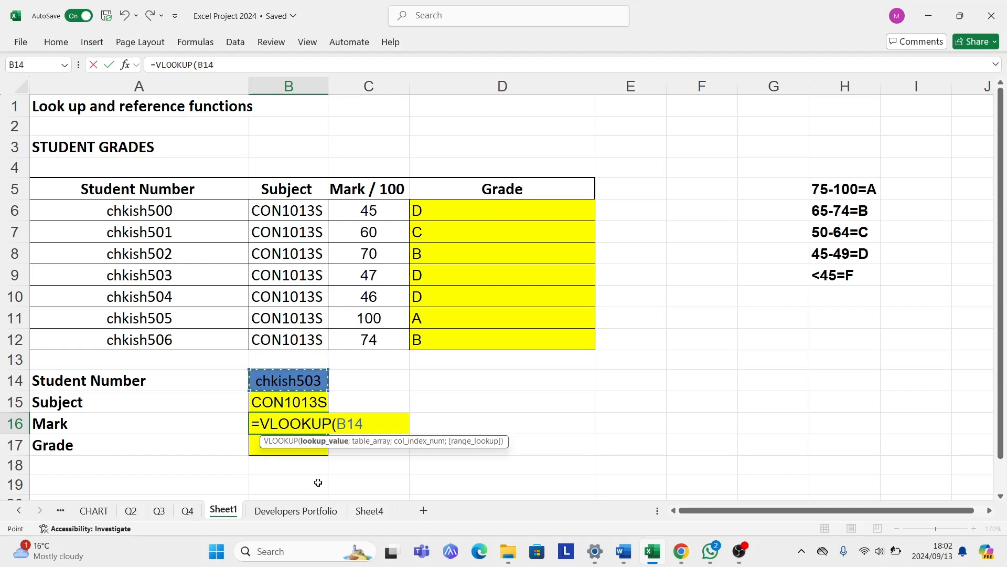
type(";")
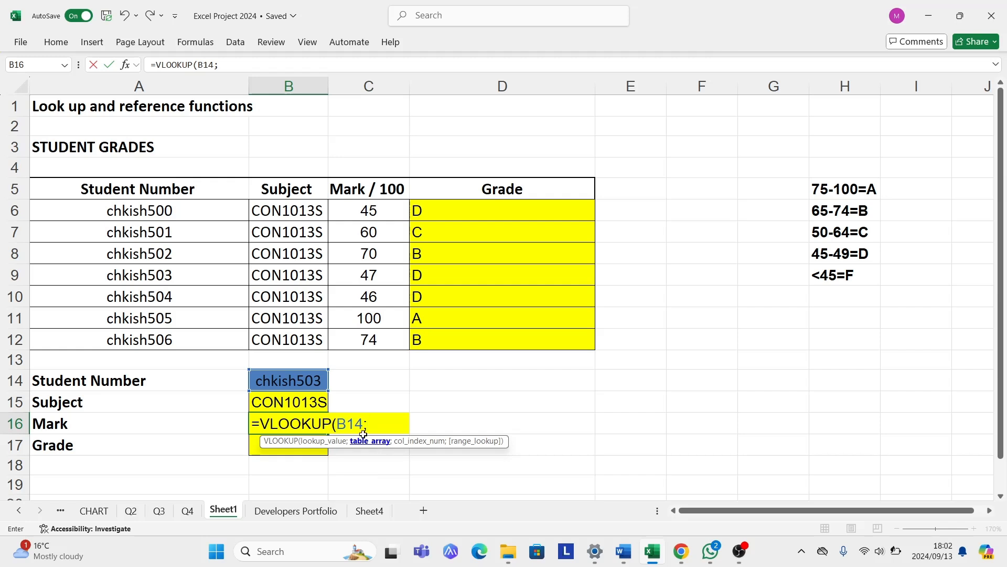
left_click_drag(100, 191, 458, 341)
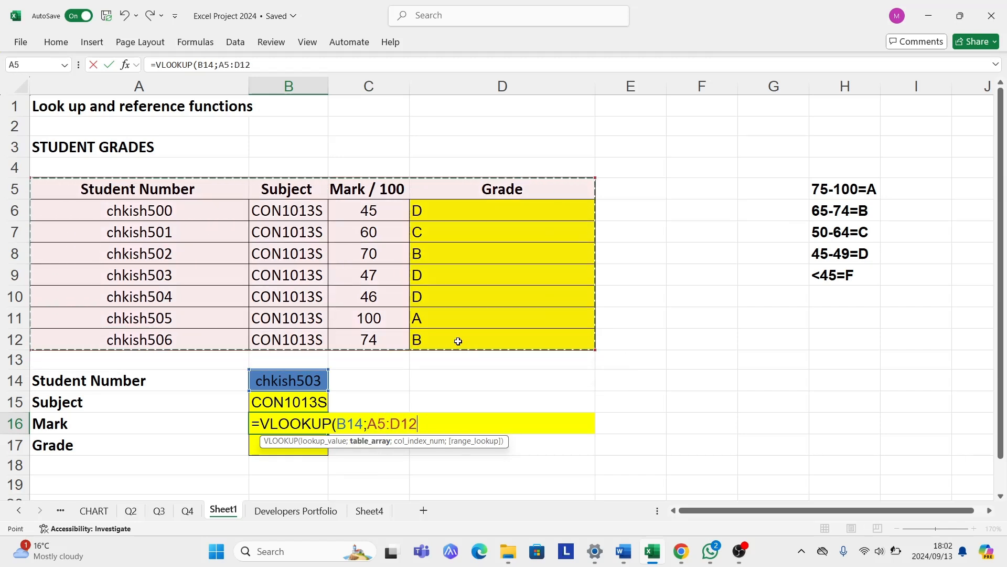
Complete the mark VLOOKUP in B16 with column index 3 and exact match FALSE, and enter it
type(";3")
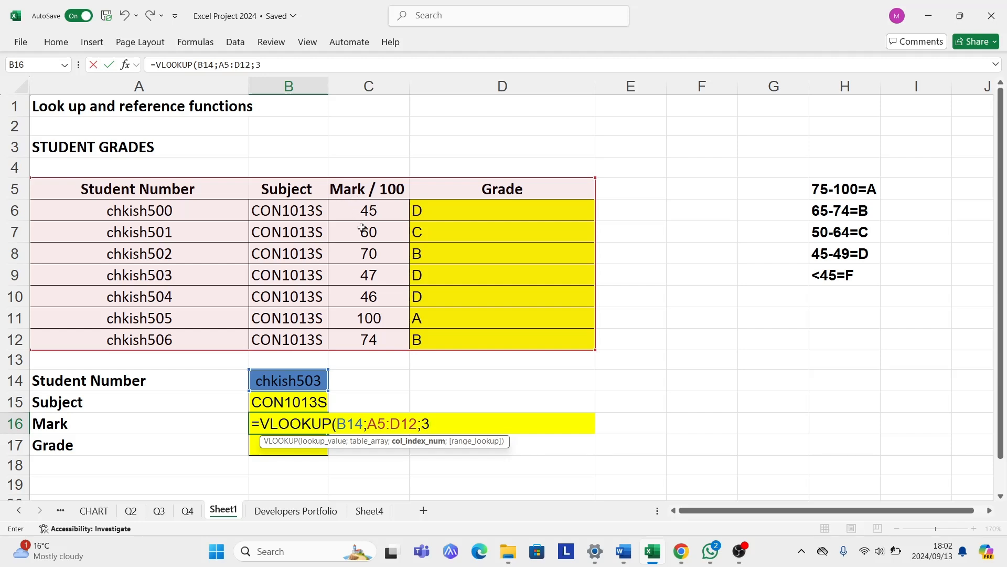
type(";")
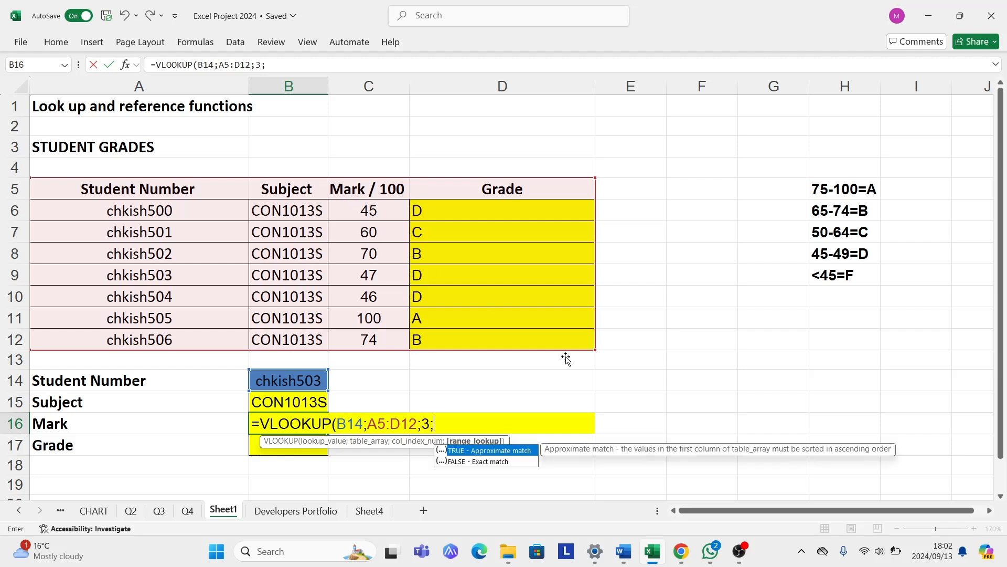
double_click(440, 462)
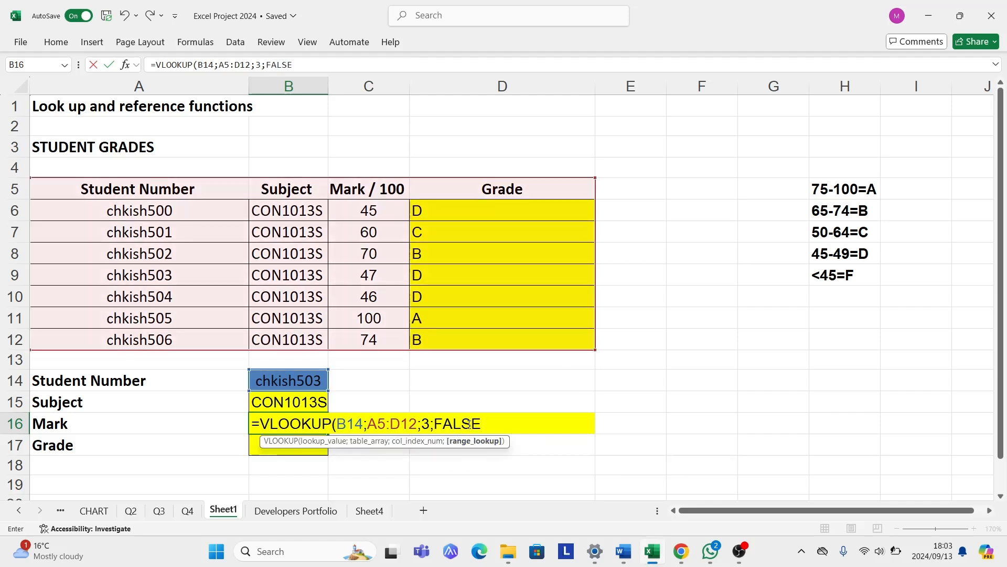
type(")")
key("Return")
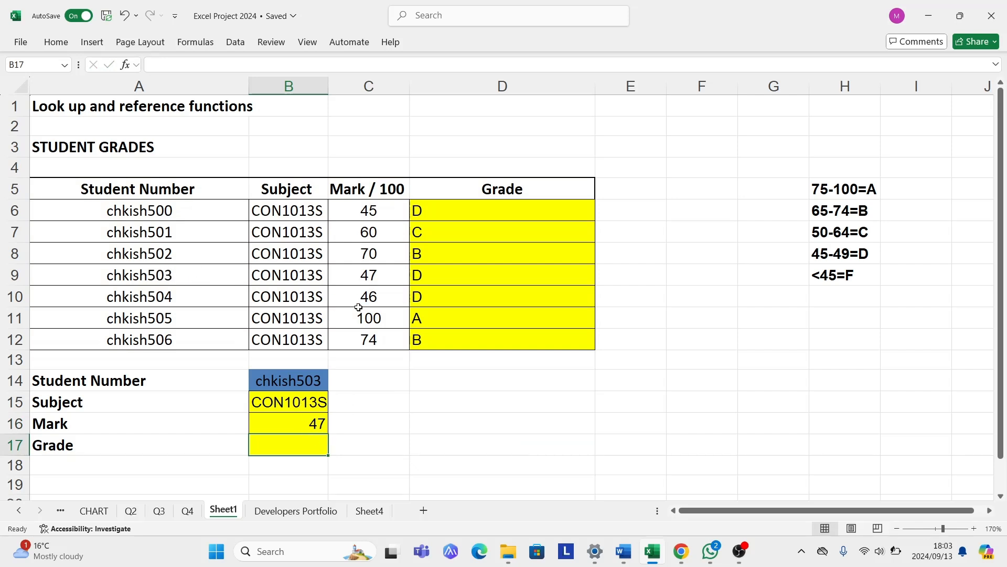
Start a VLOOKUP formula in B17 for the grade, with lookup value B14 and table array A5:D12
double_click(284, 441)
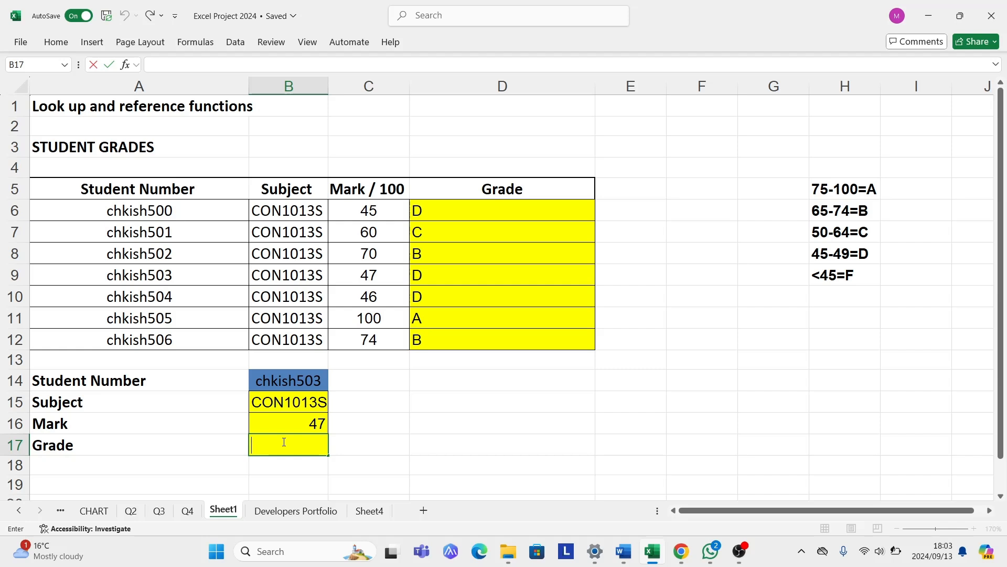
type("=VLOO")
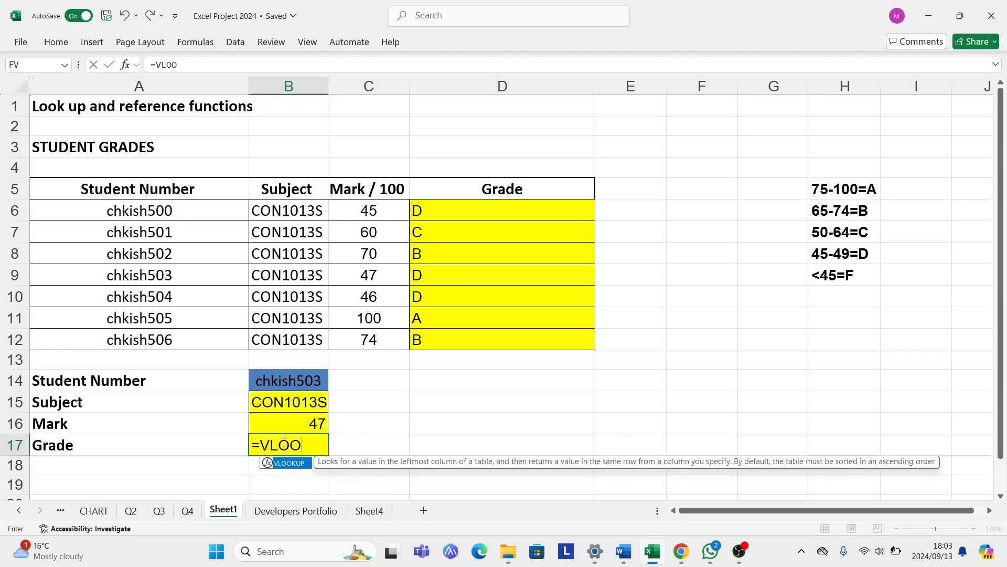
double_click(278, 463)
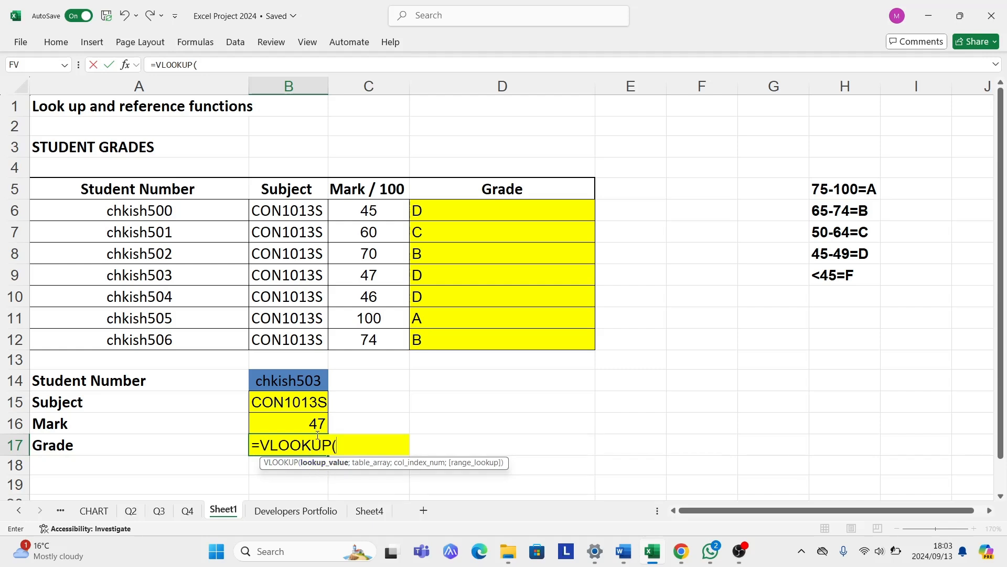
left_click(300, 380)
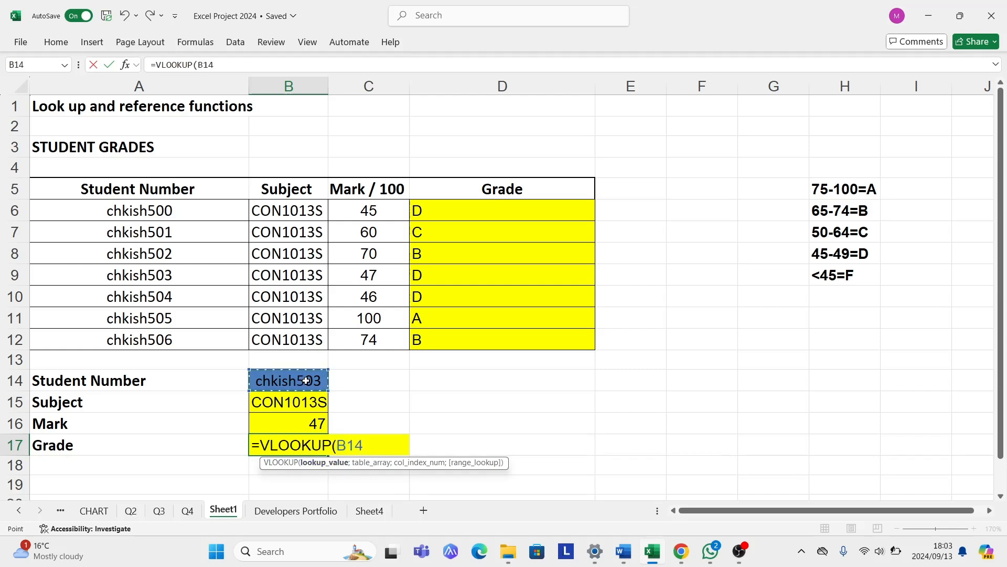
type(";")
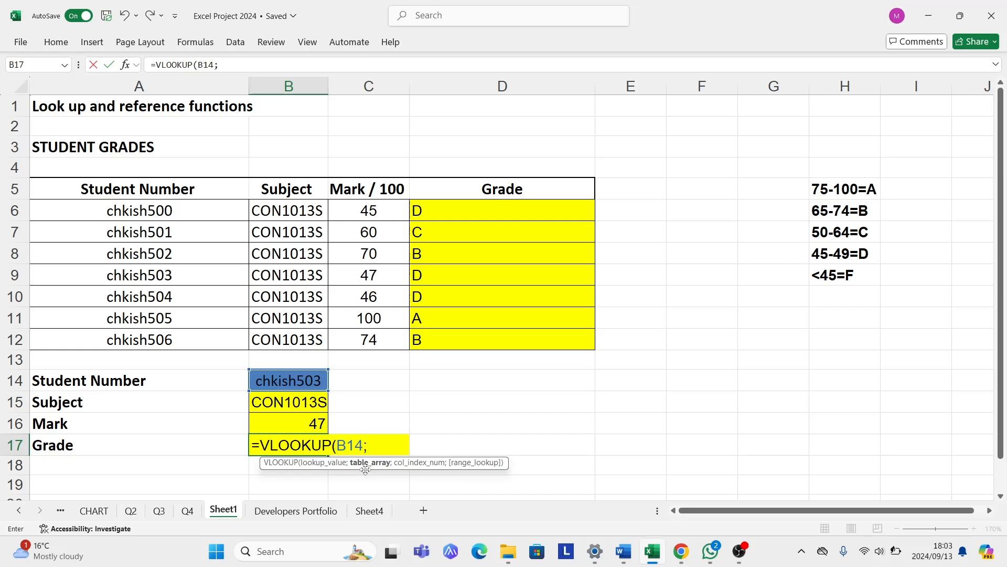
left_click_drag(139, 196, 516, 336)
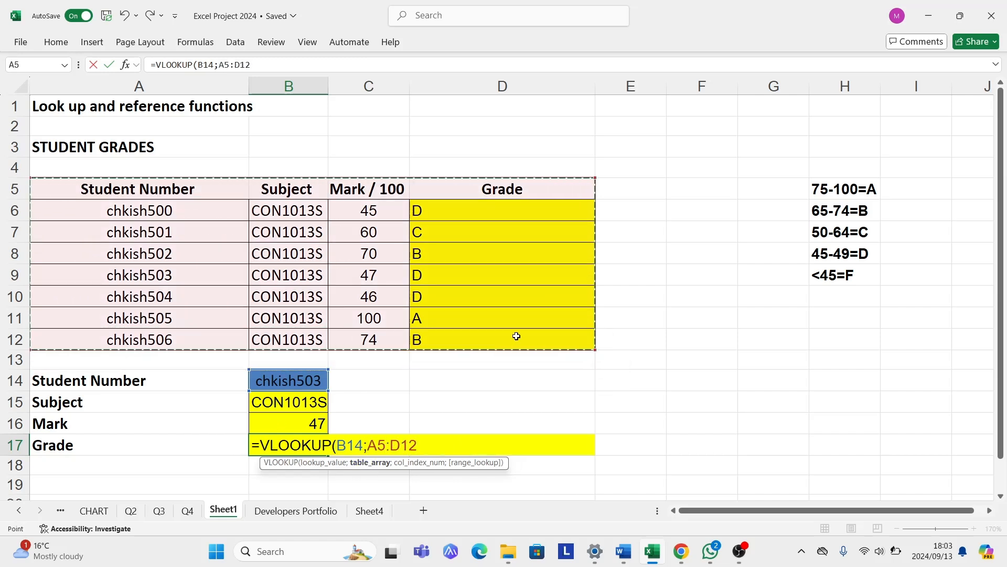
Complete the grade VLOOKUP in B17 with column index 4 and exact match FALSE, and enter it
type(";4")
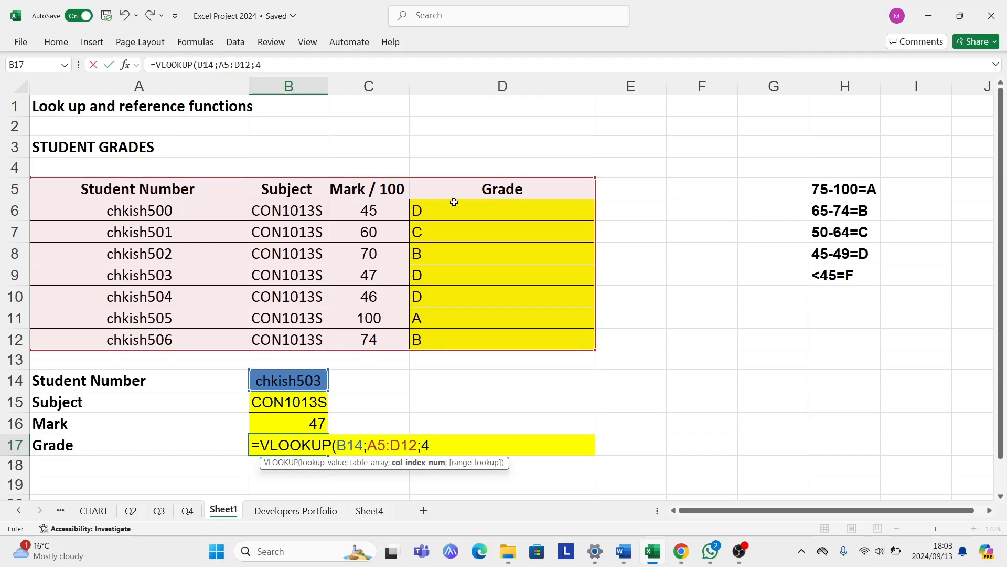
type(";")
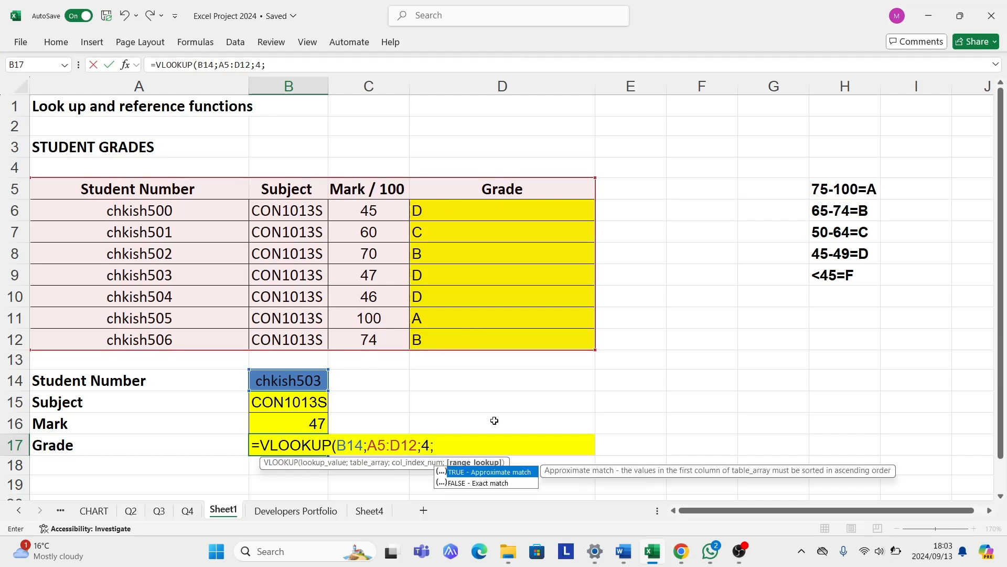
double_click(451, 483)
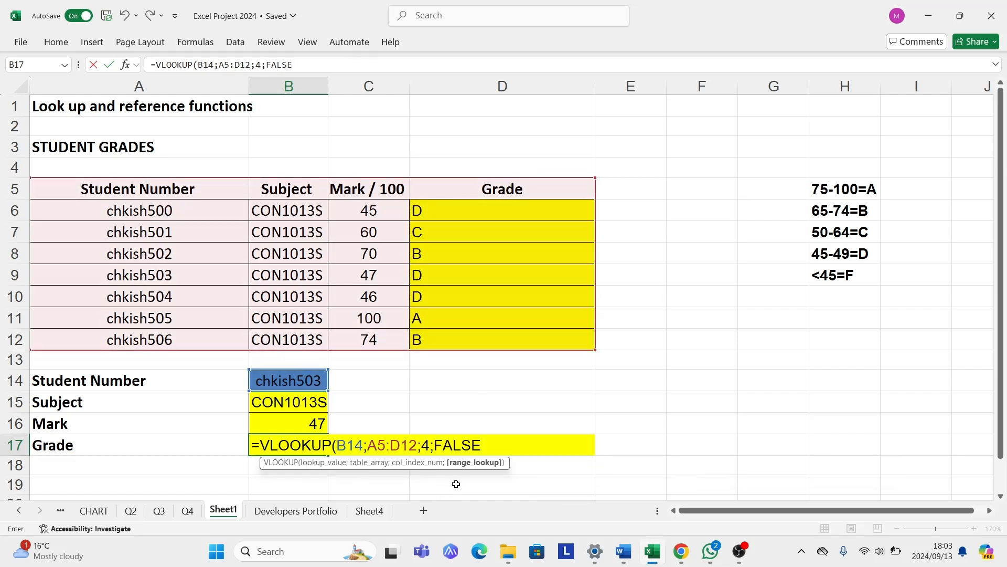
type(")")
key("Return")
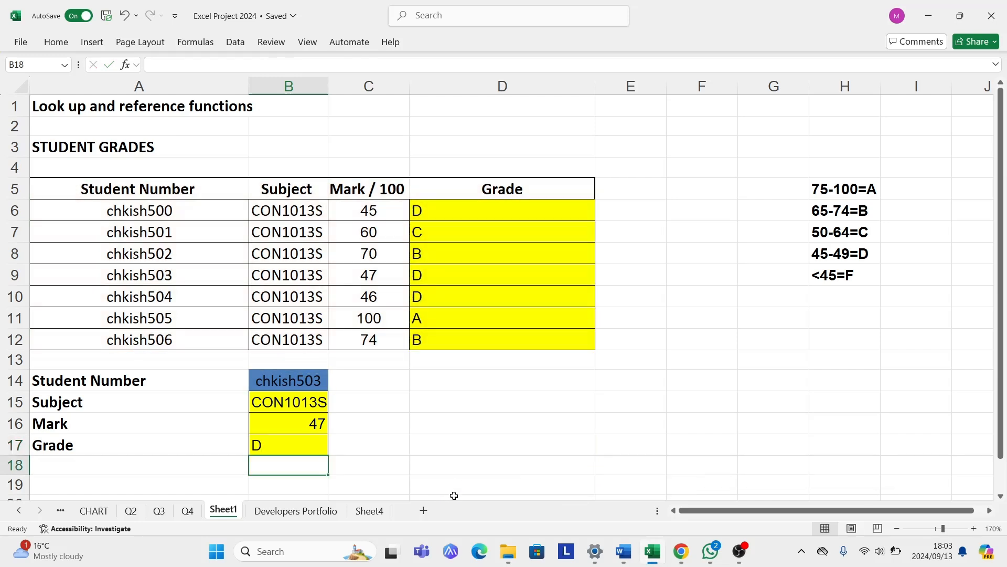
left_click(295, 447)
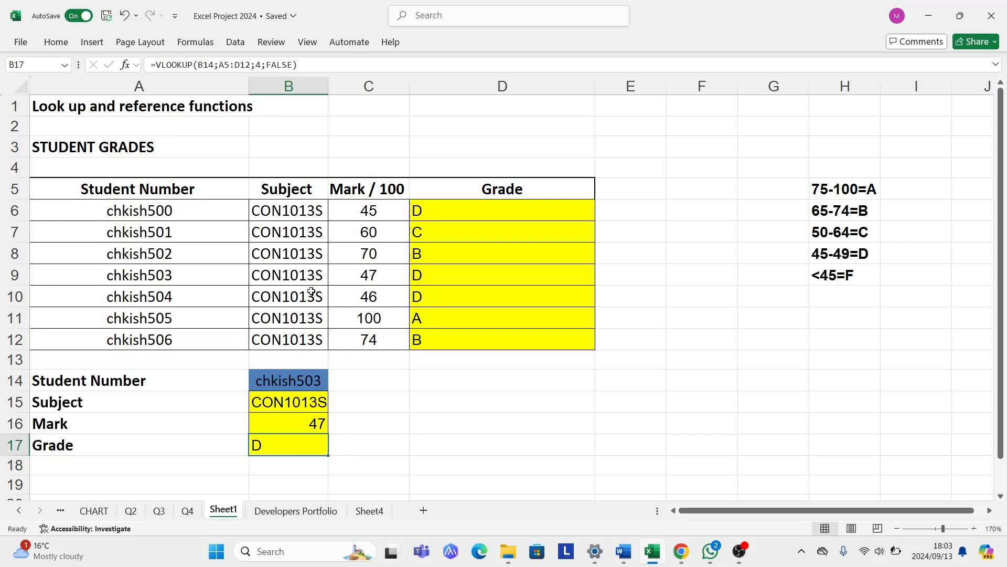